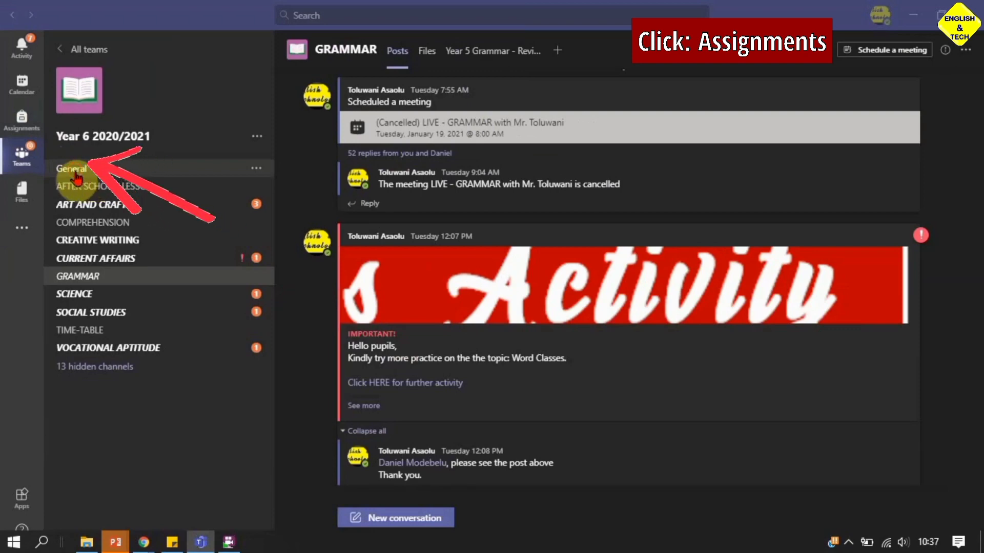
Step: Go to the General channel's Assignments tab and bring up the Create menu
left_click(87, 173)
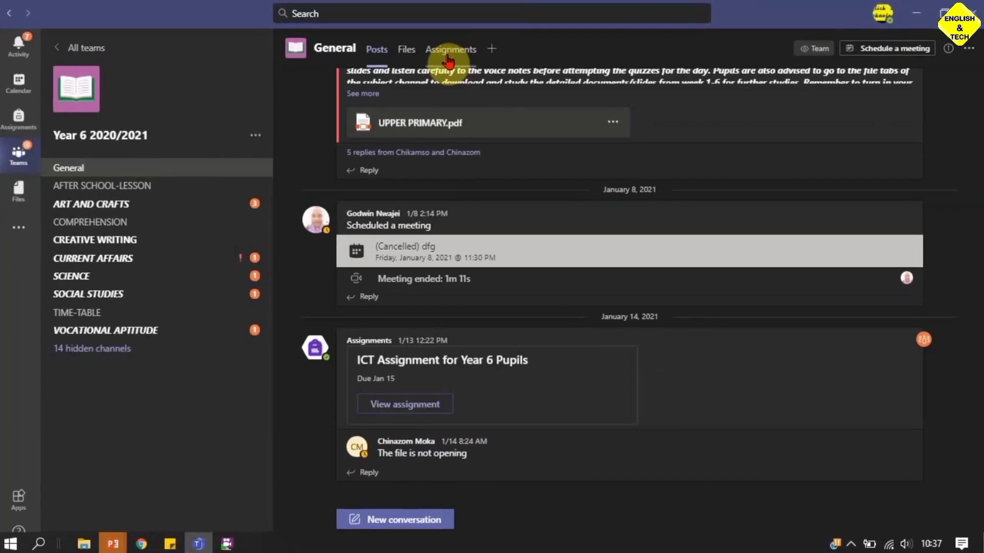
left_click(447, 51)
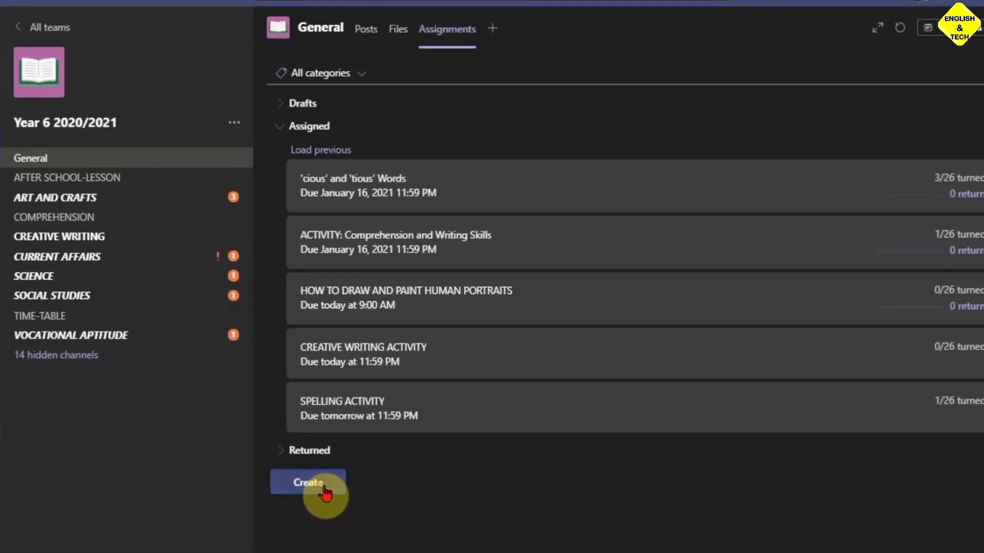
left_click(315, 481)
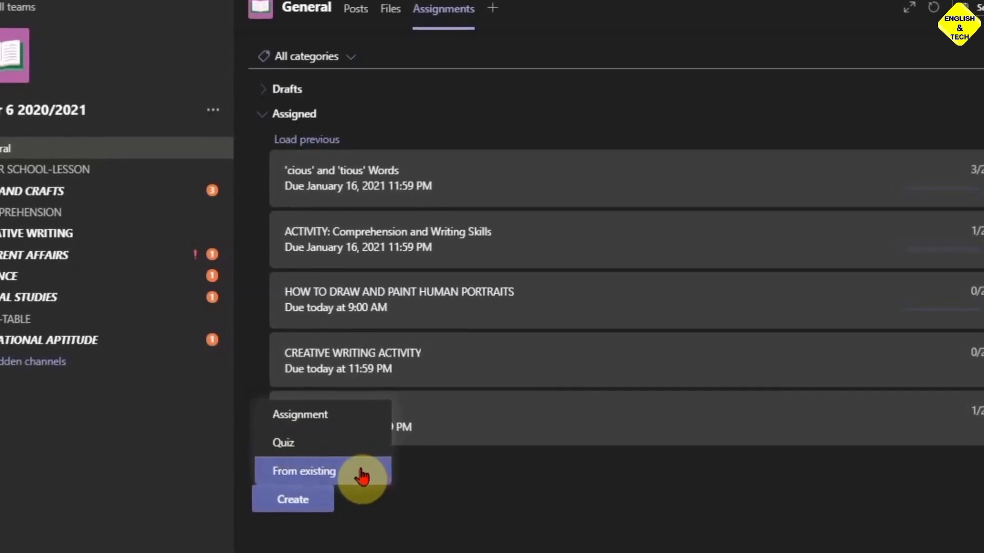
Step: Start a new Assignment titled 'English and Technology Demo Test'
left_click(333, 423)
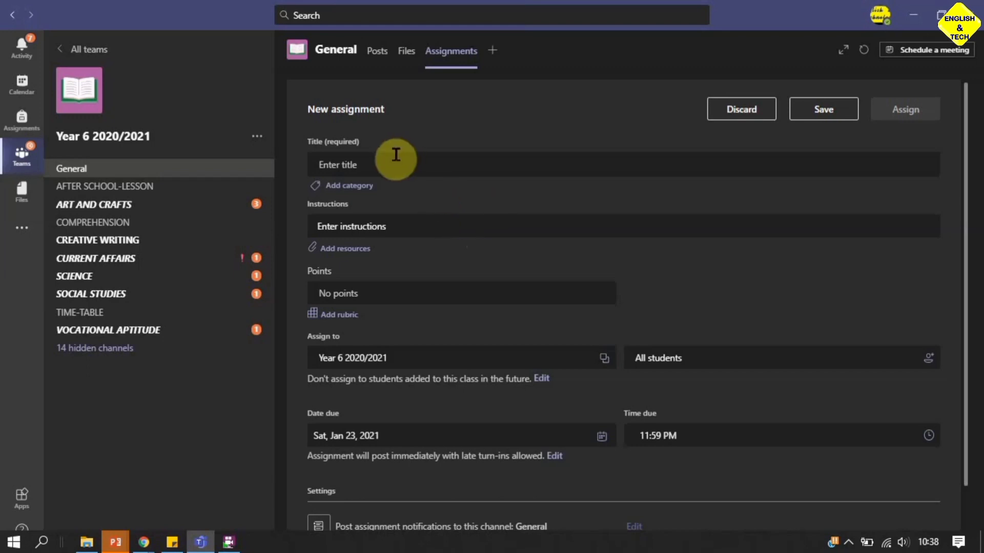
left_click(392, 162)
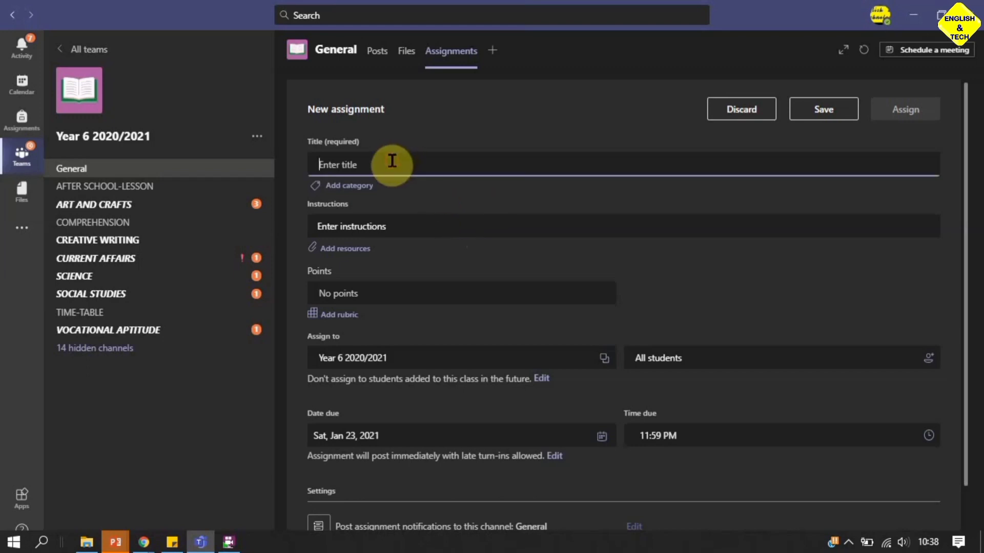
type("English and Technology Demo Test")
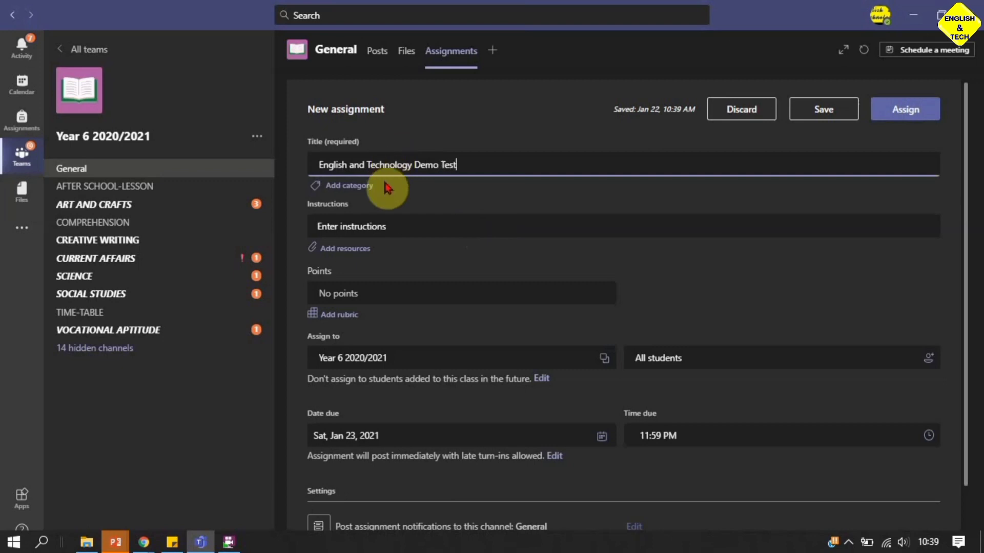
Step: Write the instructions 'Hello, / Please find the attached. / Regards.', fixing the 'PLease' typo
left_click(366, 231)
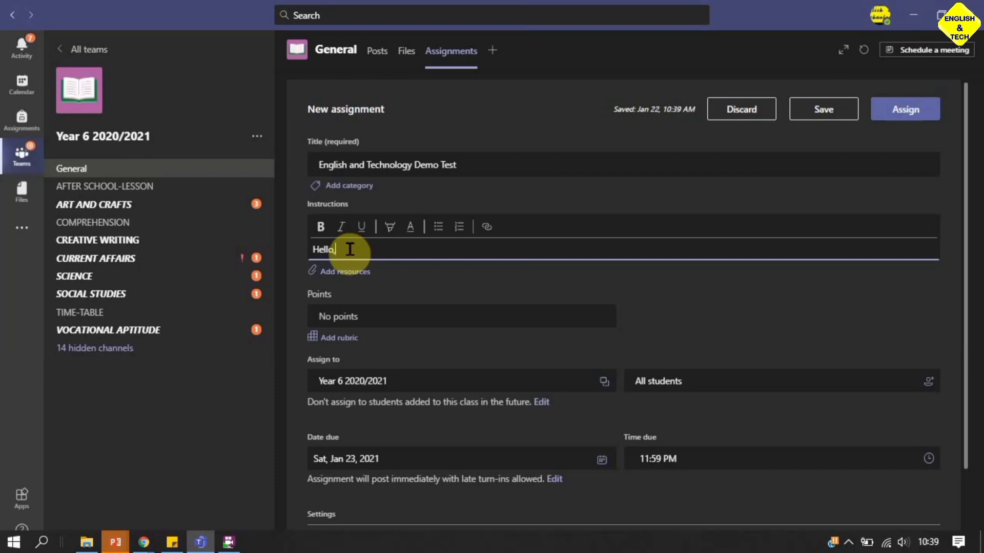
type("Hello,")
key("Return")
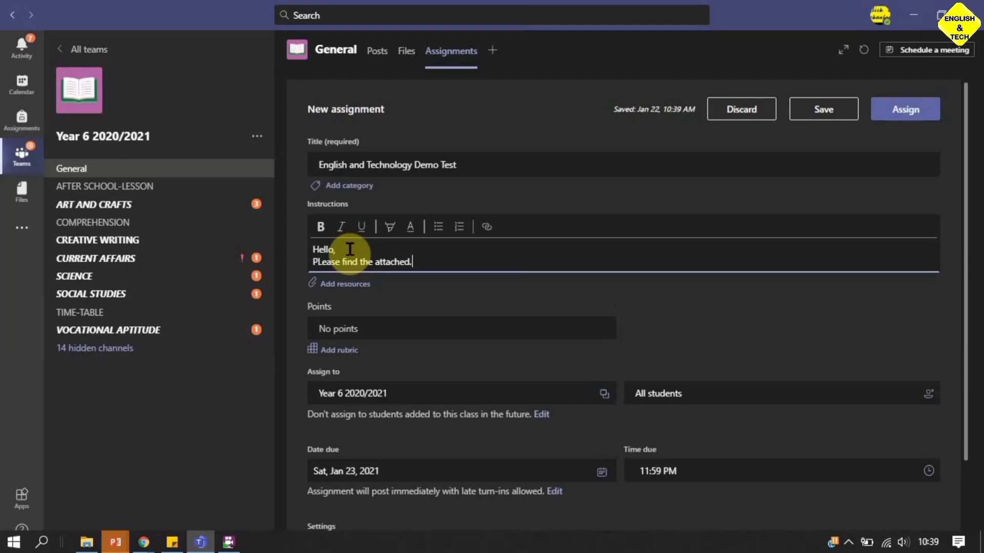
key("Return")
key("Return")
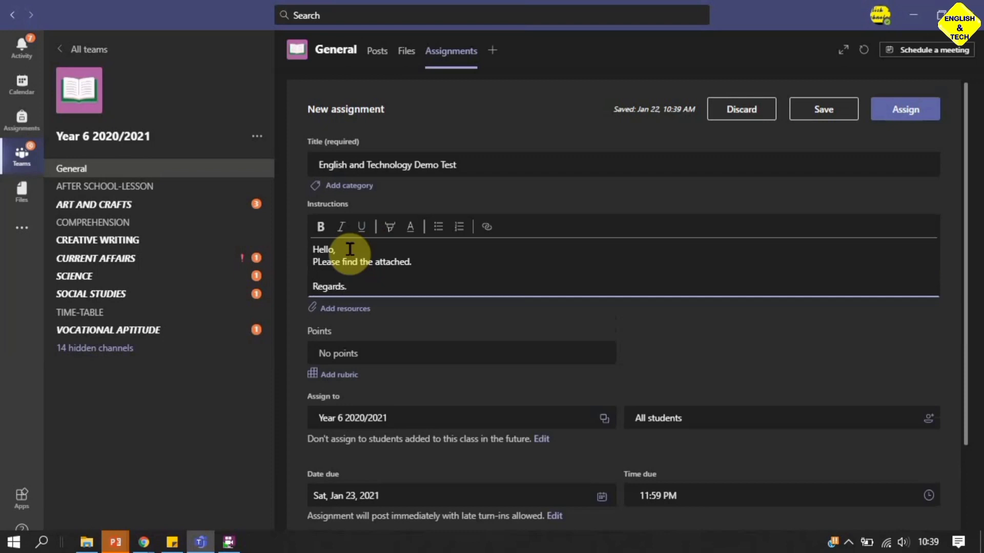
left_click_drag(419, 264, 338, 258)
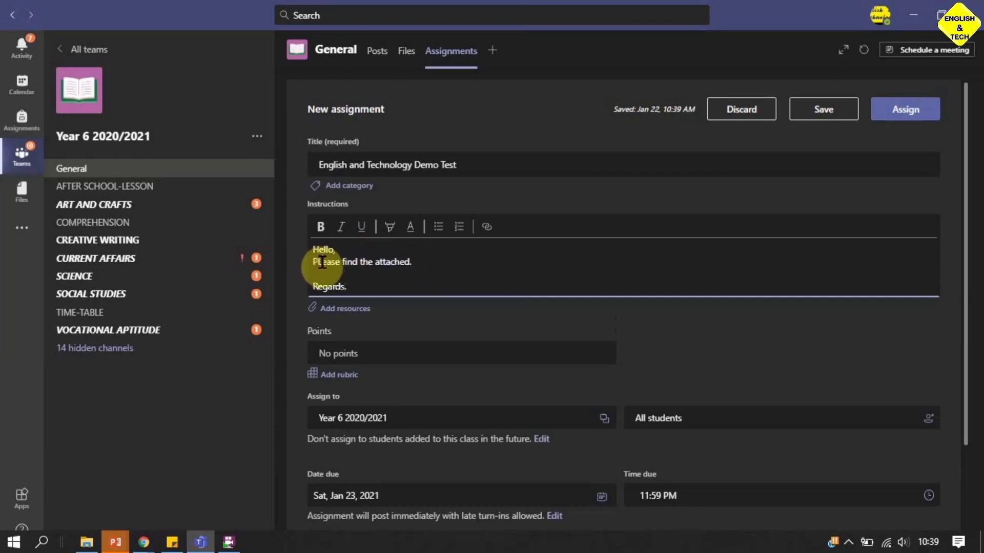
type("l")
Step: Highlight the line 'Please find the attached.' in yellow and make its text red
triple_click(359, 262)
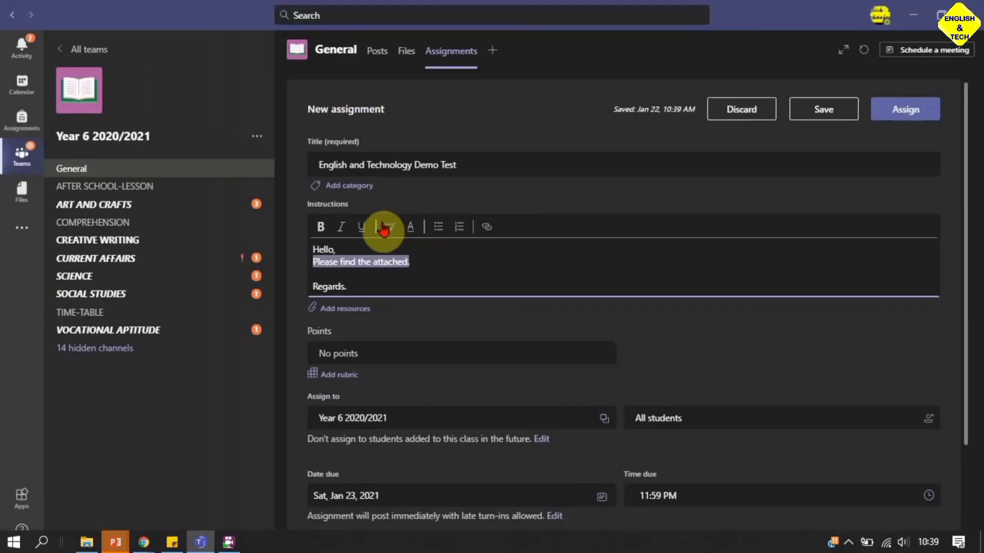
left_click(389, 228)
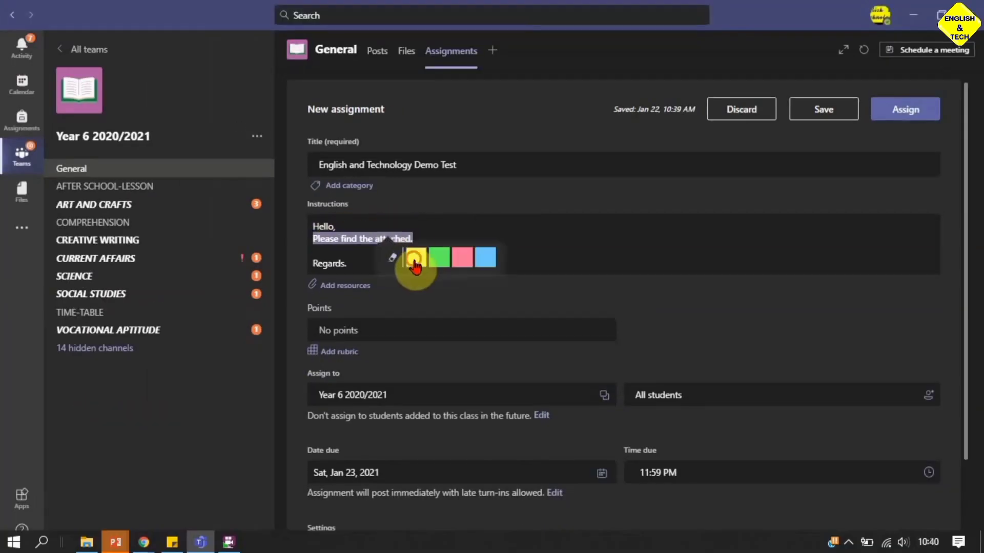
left_click(415, 261)
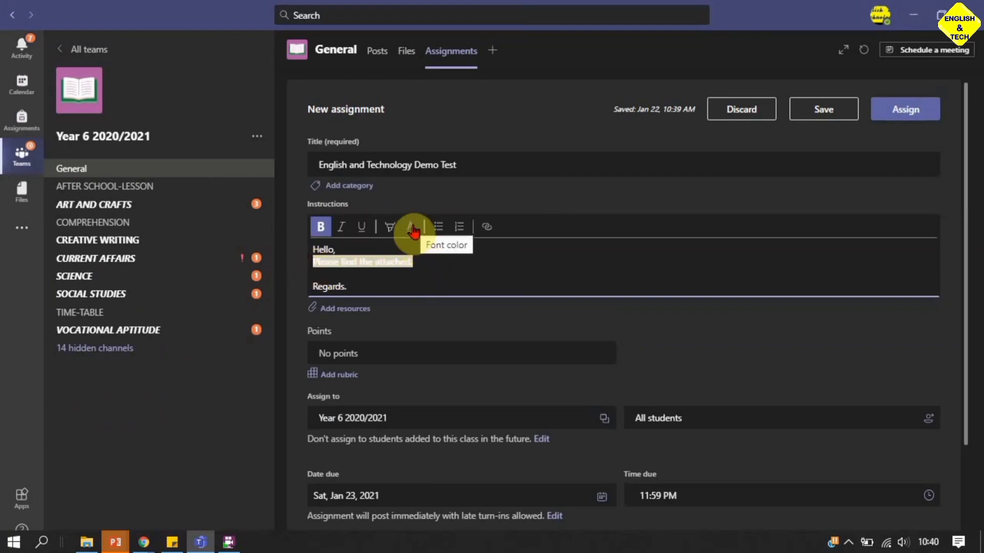
left_click(412, 228)
left_click(435, 260)
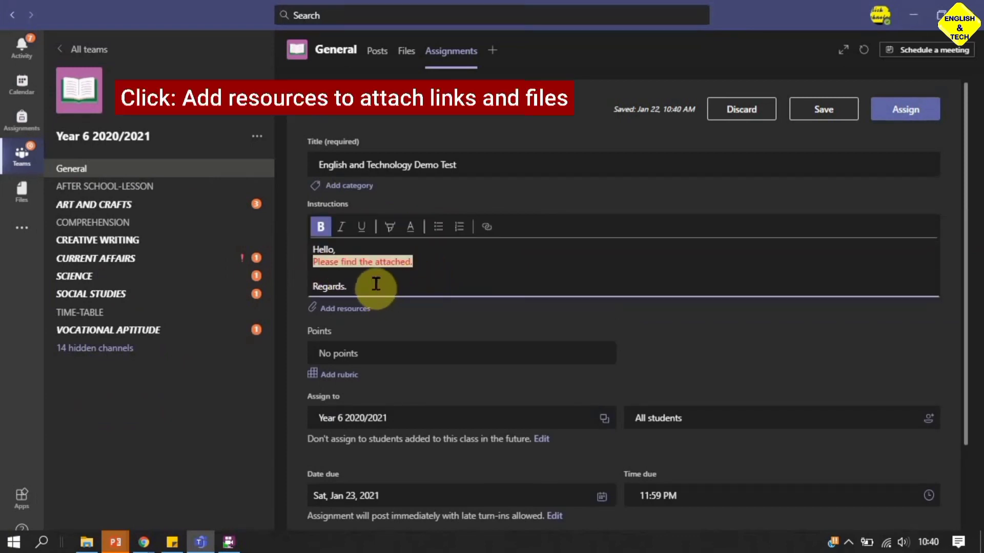
Step: Choose Link under Add resources to attach a web address
left_click(394, 303)
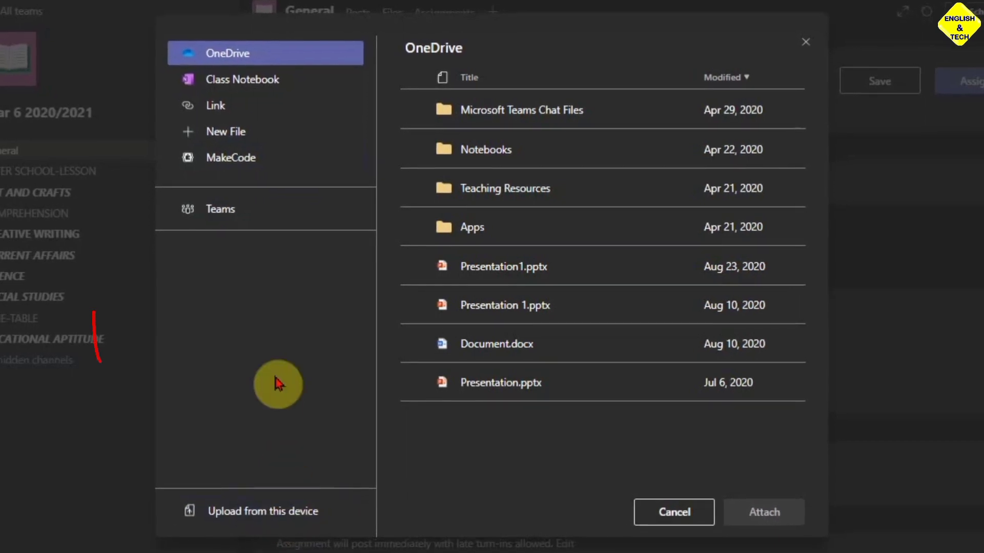
left_click(218, 106)
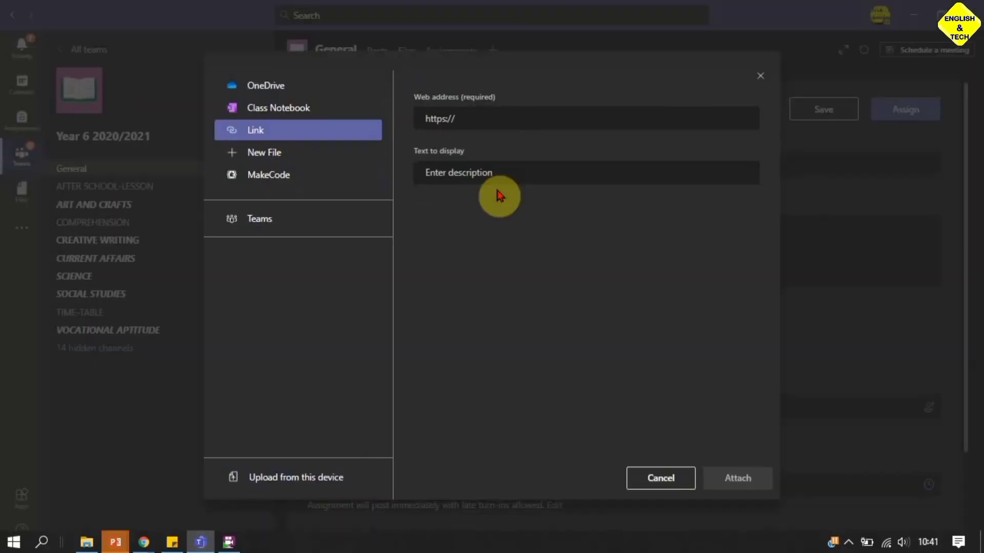
left_click(490, 116)
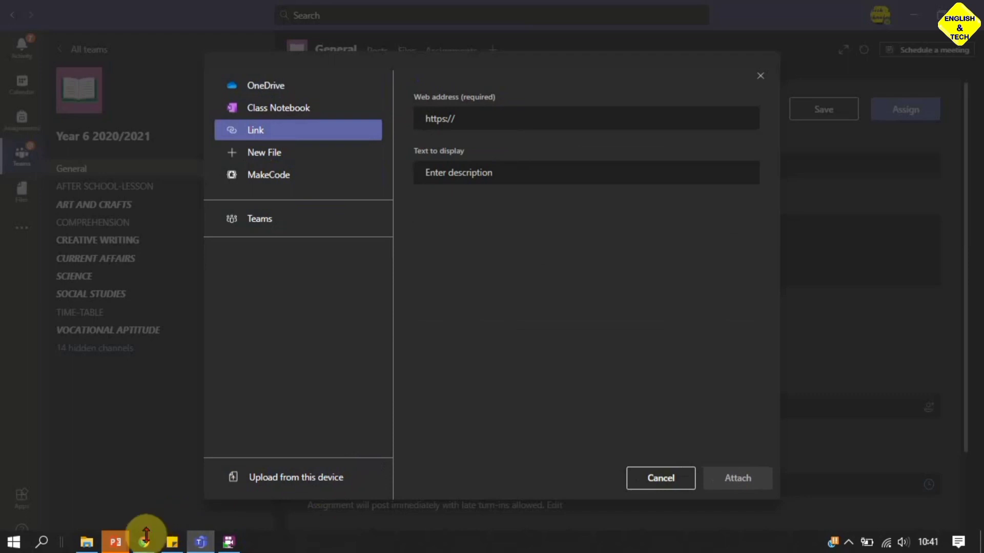
mouse_move(145, 546)
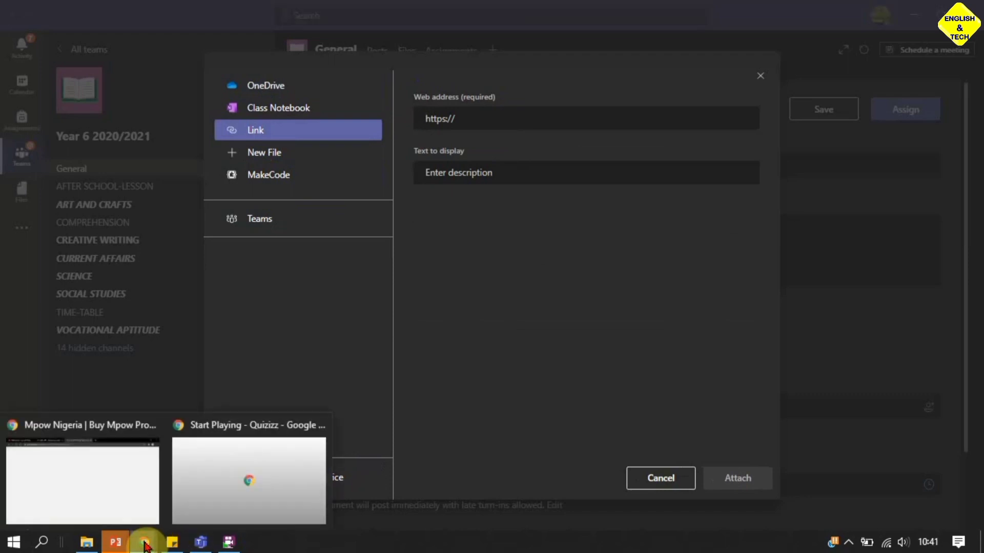
Step: Copy the share link of the English Online Entrance Test Grade 6 quiz in Quizizz
left_click(258, 489)
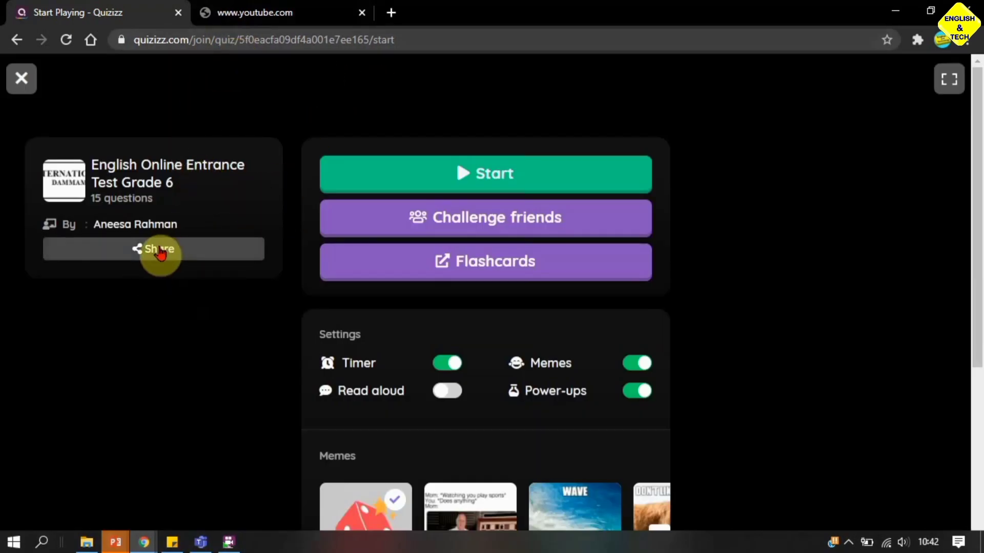
left_click(165, 251)
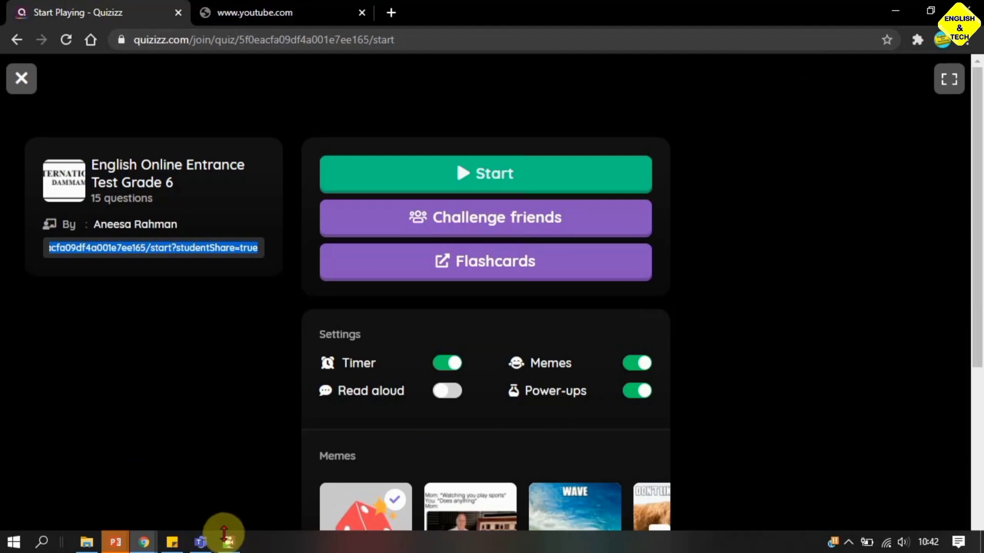
Step: Paste the quiz link as the web address with display text 'Click HERE for the quiz.'
mouse_move(200, 542)
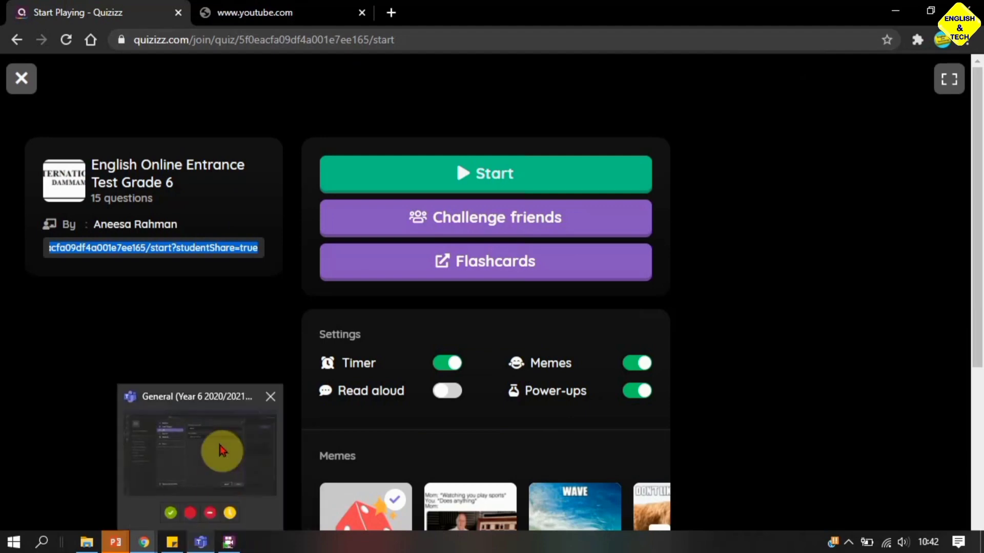
left_click(221, 449)
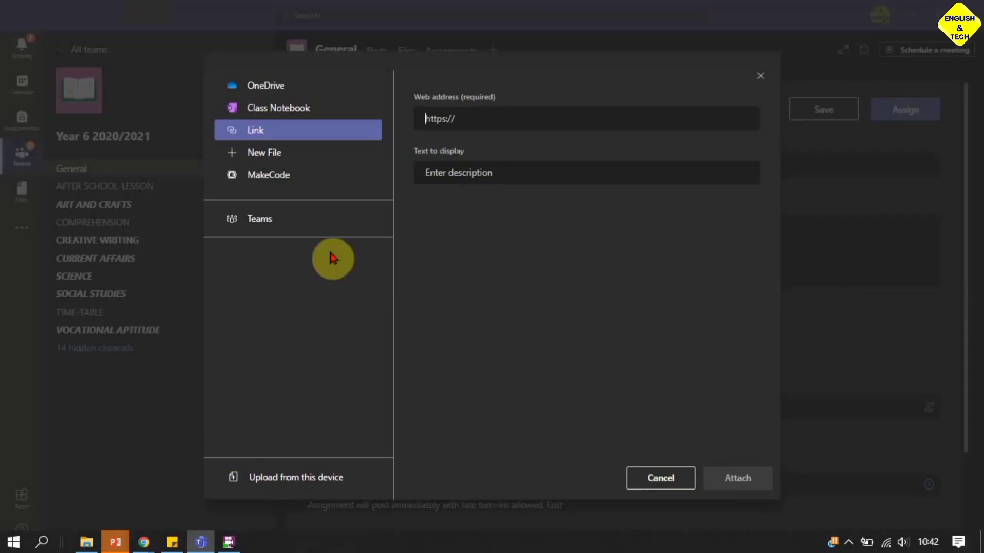
left_click(512, 121)
key("ctrl+v")
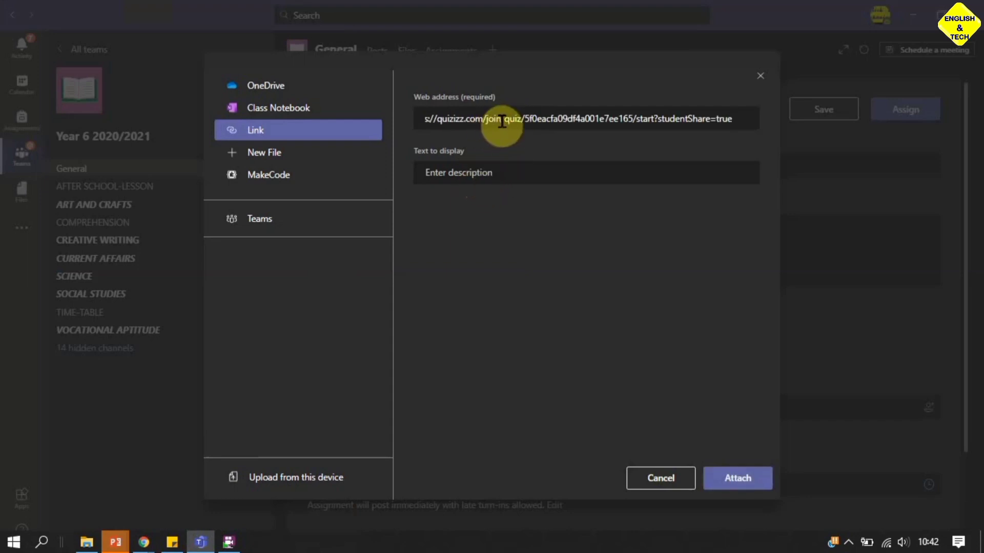
left_click(447, 175)
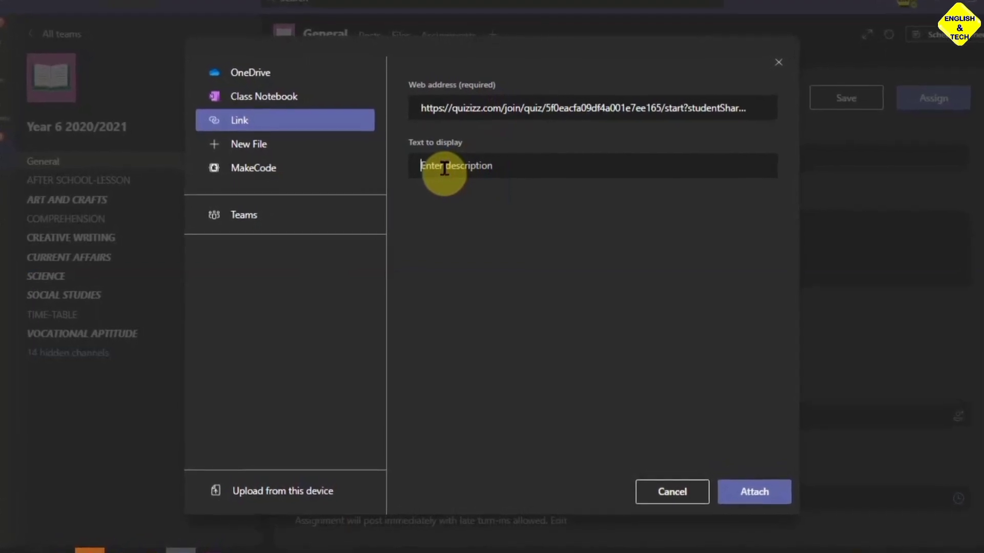
type("Click HERE for")
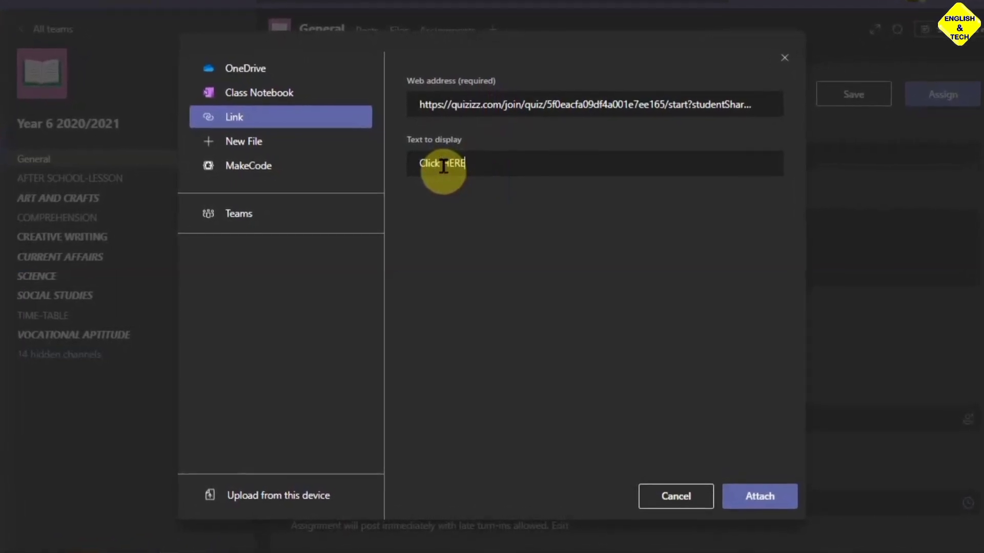
type(" the qui")
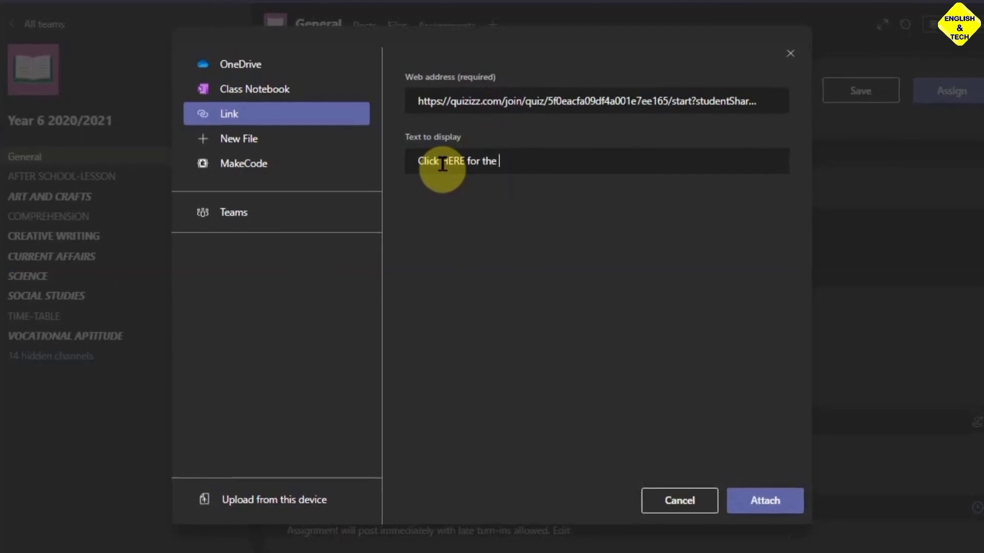
type("z")
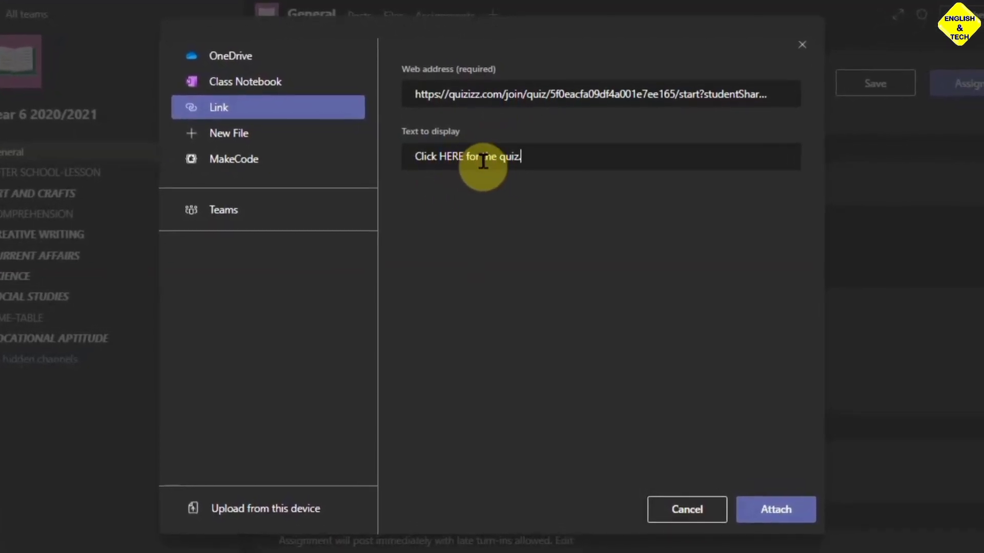
type(".")
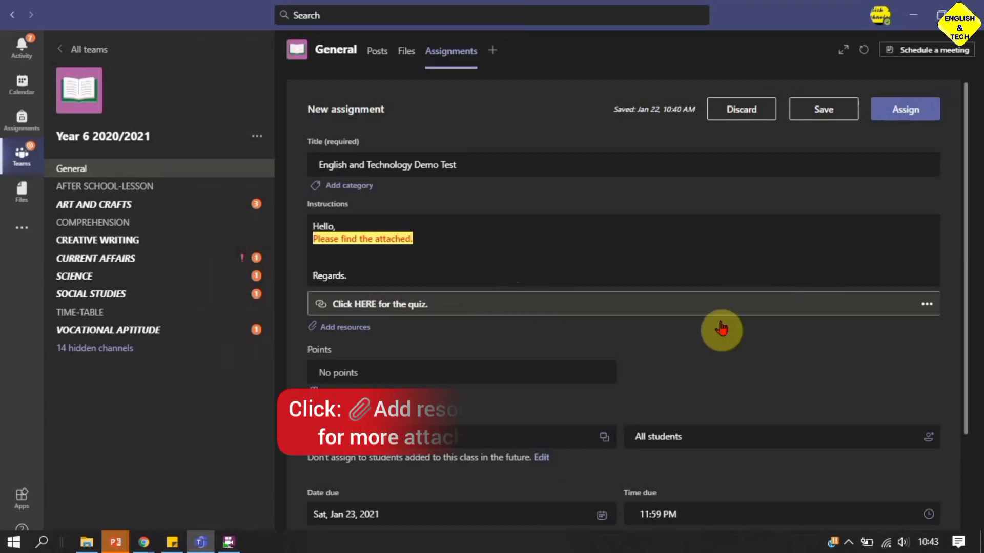
Step: Upload 'Year 5 Creative Writing Activity - Wk1 -Elements of A Good Story.docx' from Downloads
left_click(336, 336)
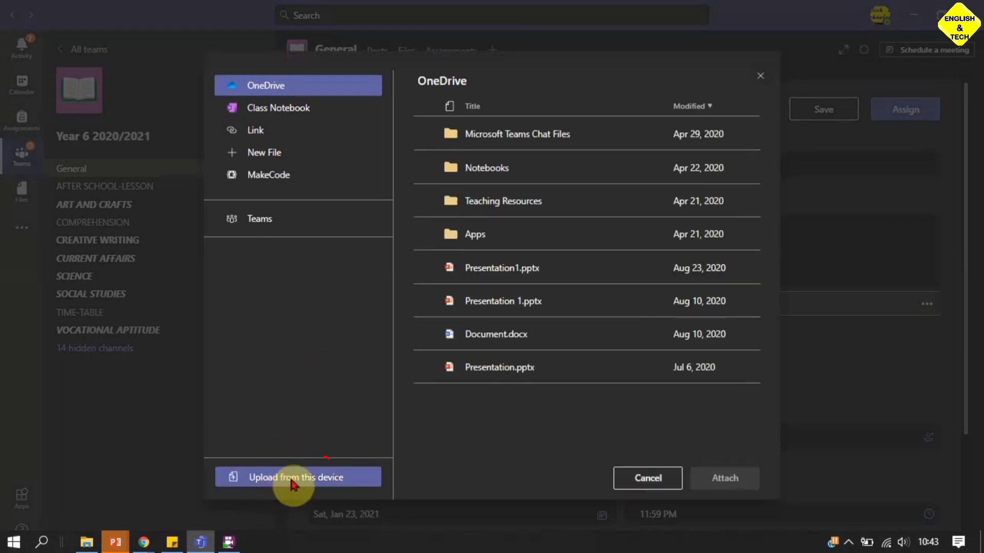
left_click(293, 478)
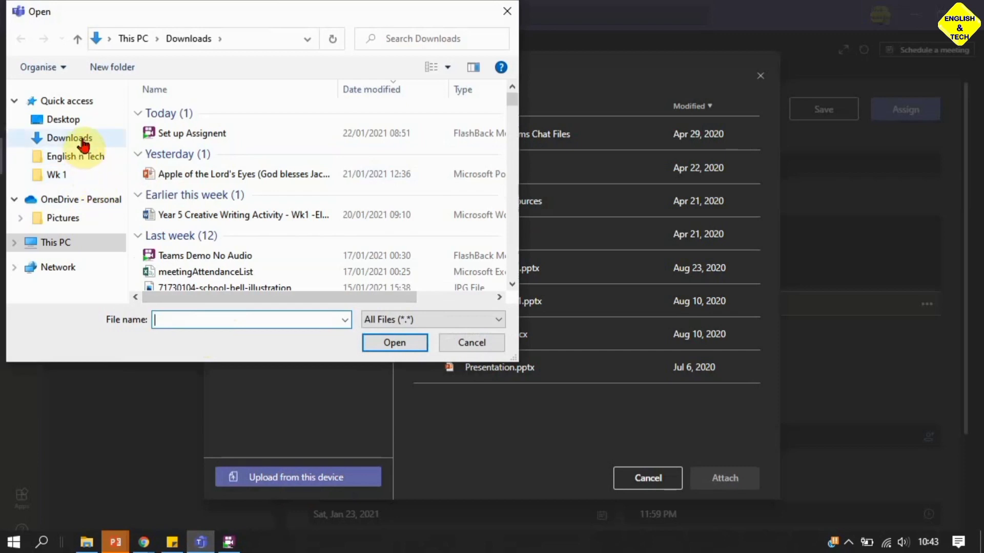
left_click(212, 218)
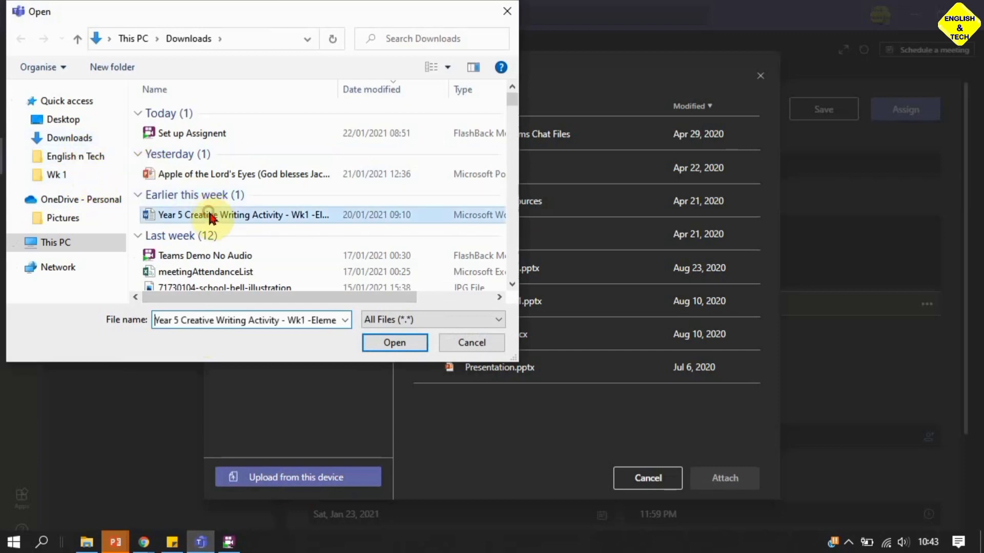
left_click(388, 345)
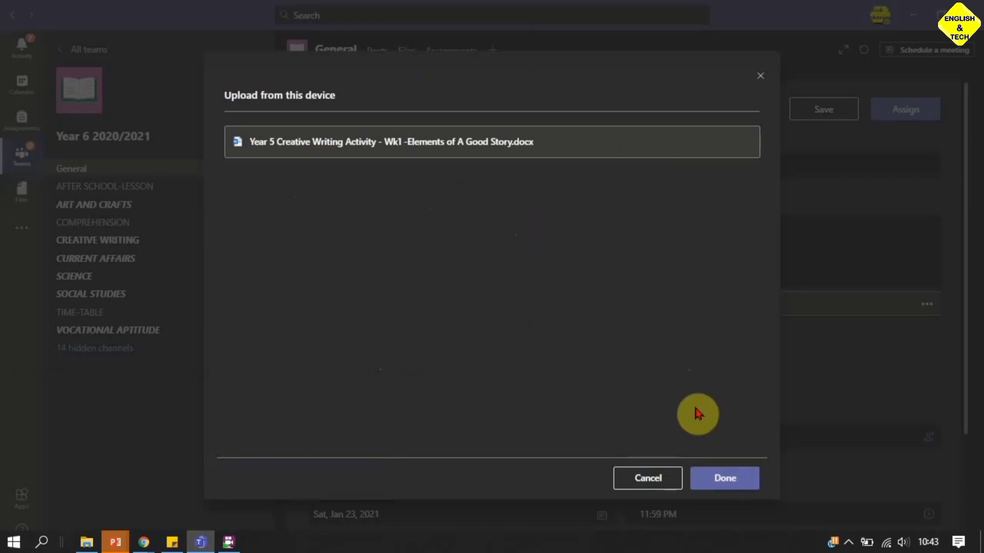
Step: Add the Word document and set it to 'Students edit their own copy'
left_click(742, 485)
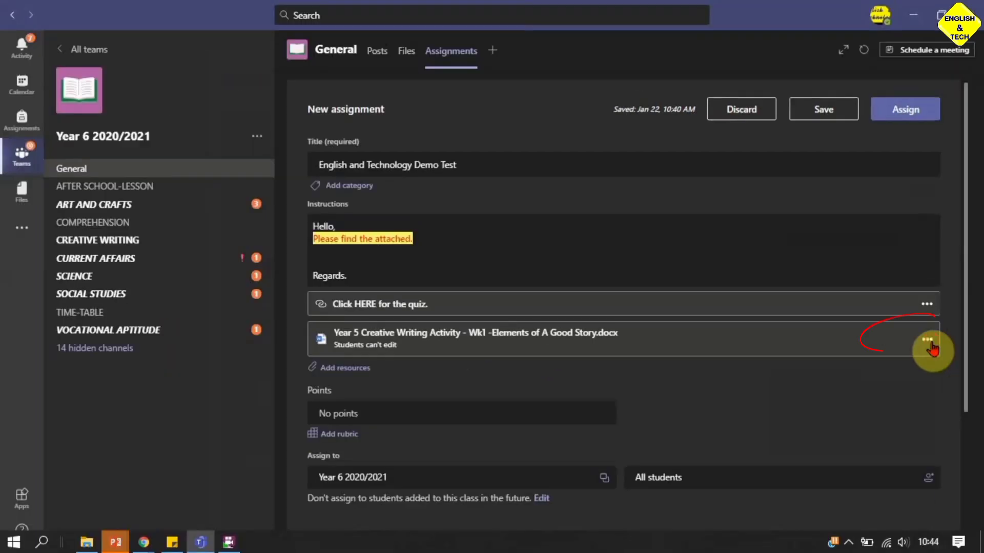
left_click(928, 341)
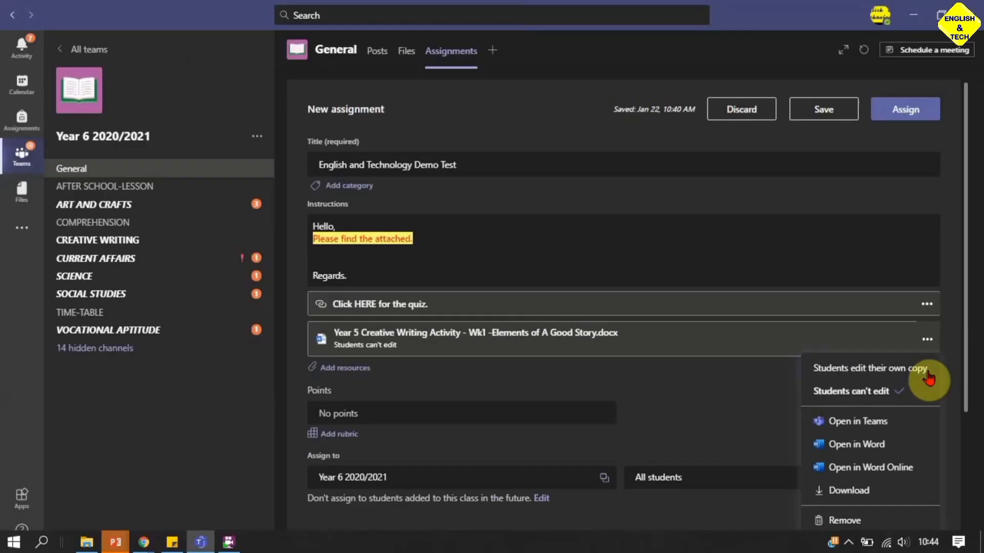
left_click(920, 379)
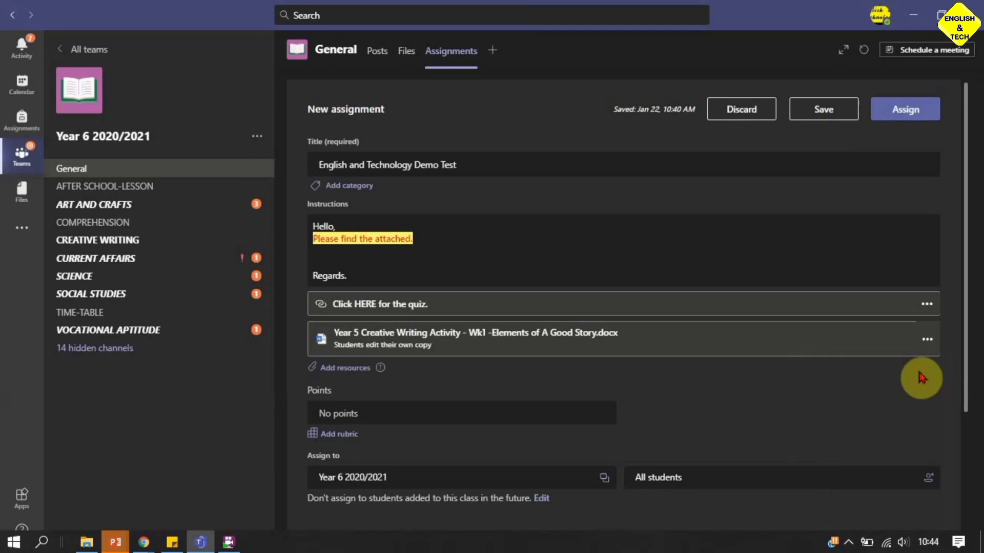
Step: Enter 10 points, then review the class and student recipients
scroll(512, 342, "down", 1)
left_click(513, 342)
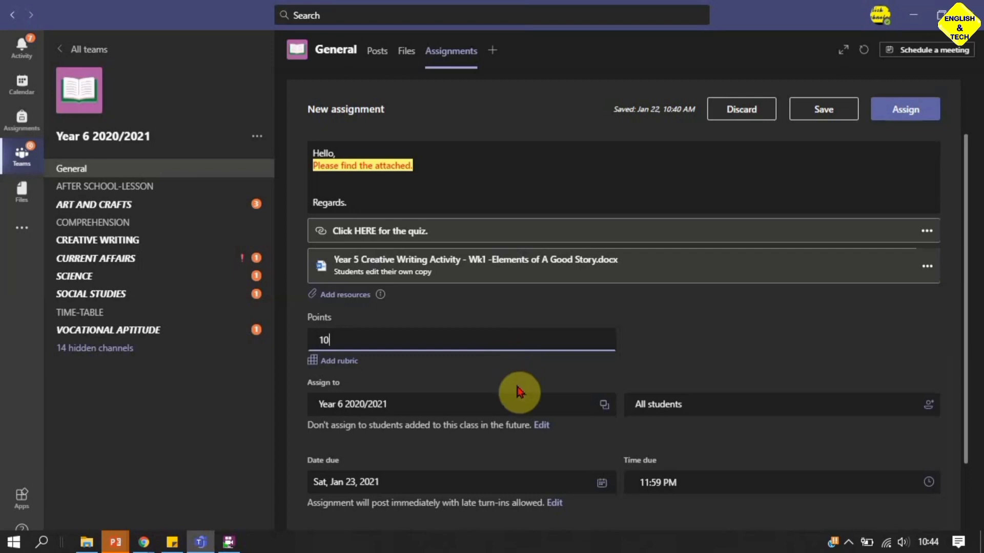
scroll(519, 393, "down", 2)
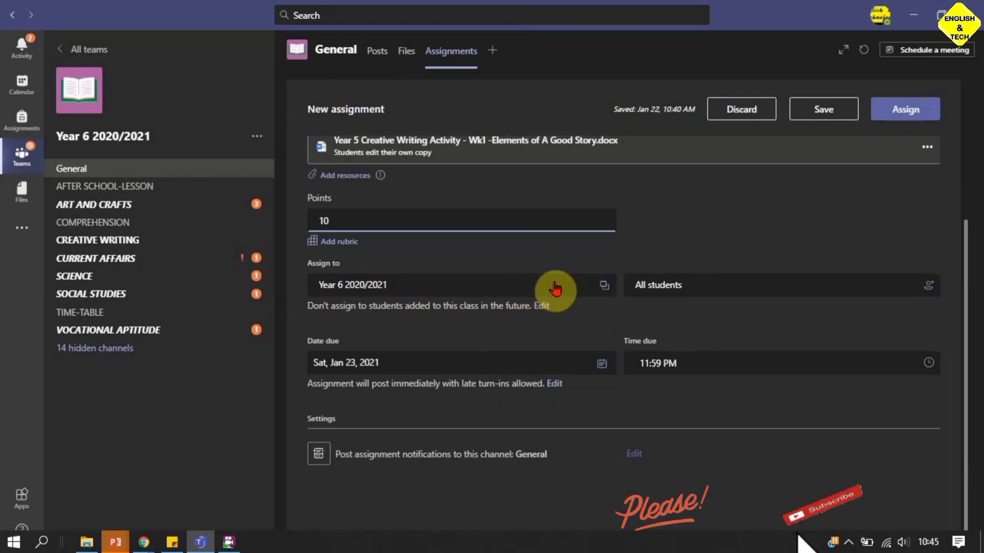
left_click(606, 292)
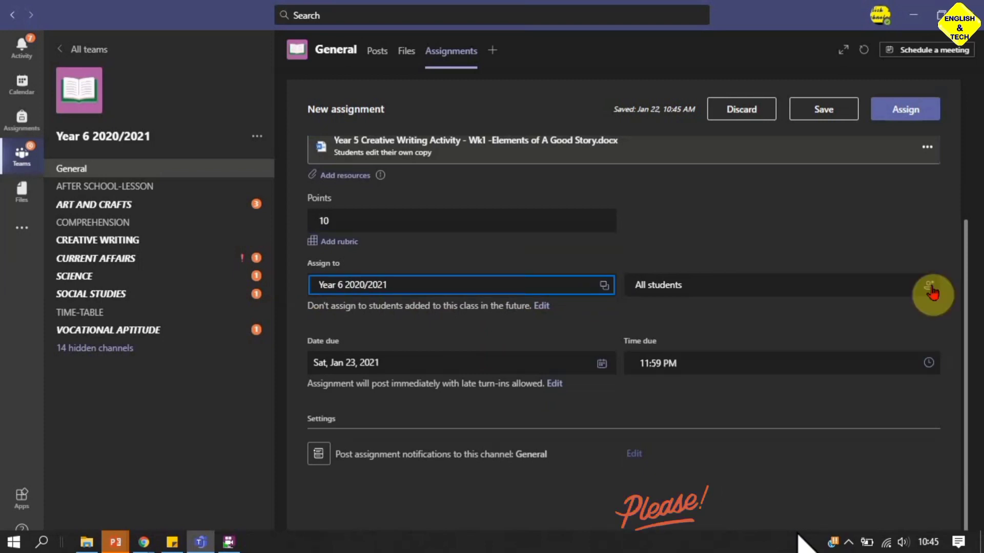
left_click(436, 265)
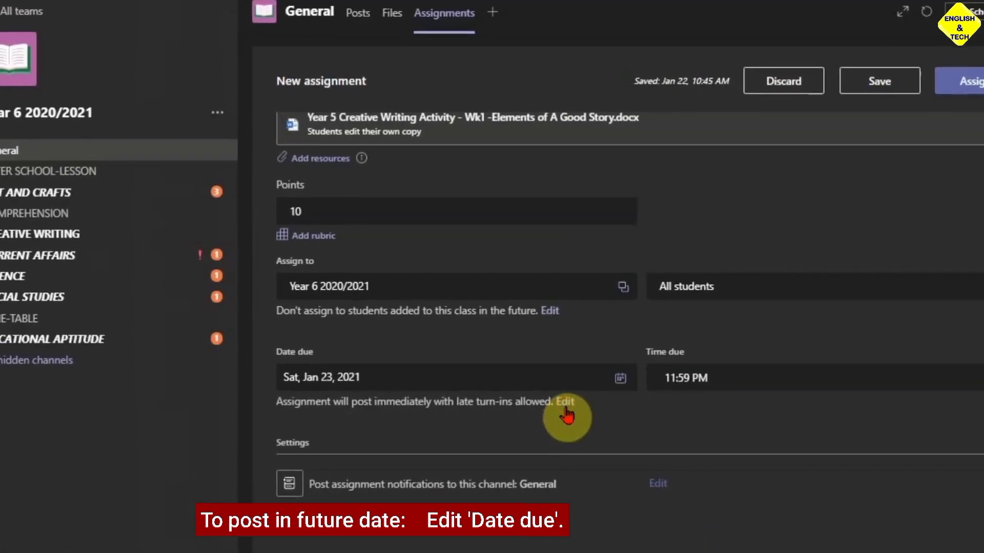
Step: Schedule the assignment to post on Mon, Jan 25, 2021
left_click(566, 405)
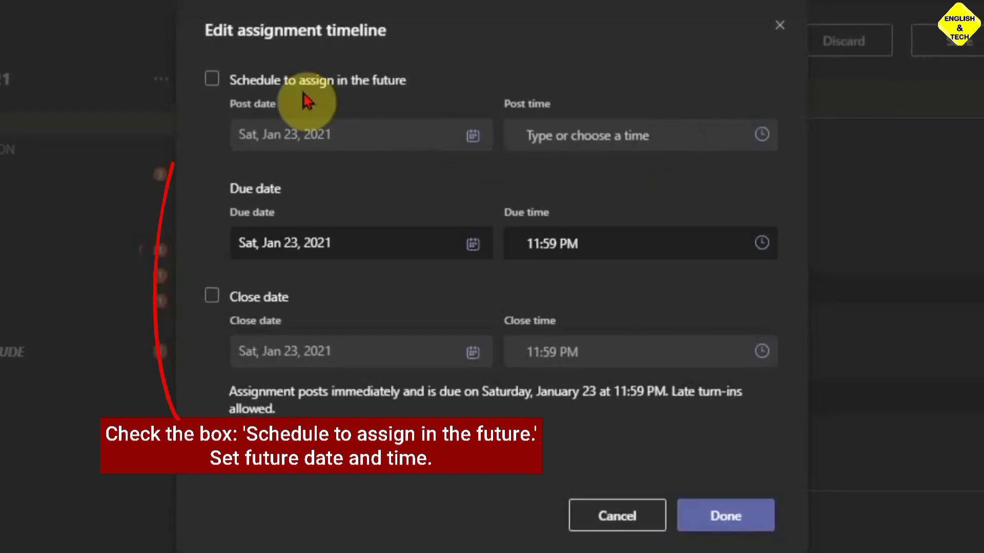
left_click(210, 79)
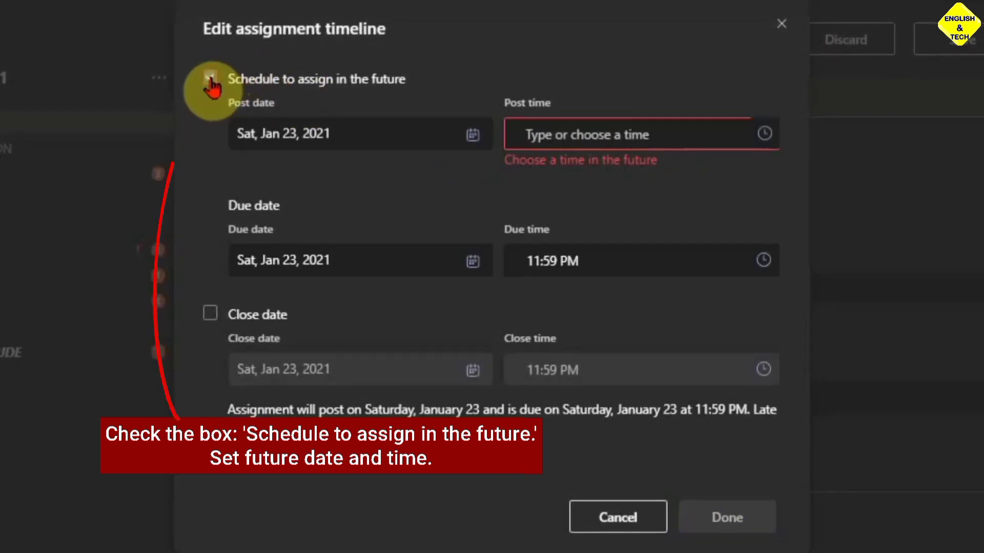
left_click(472, 135)
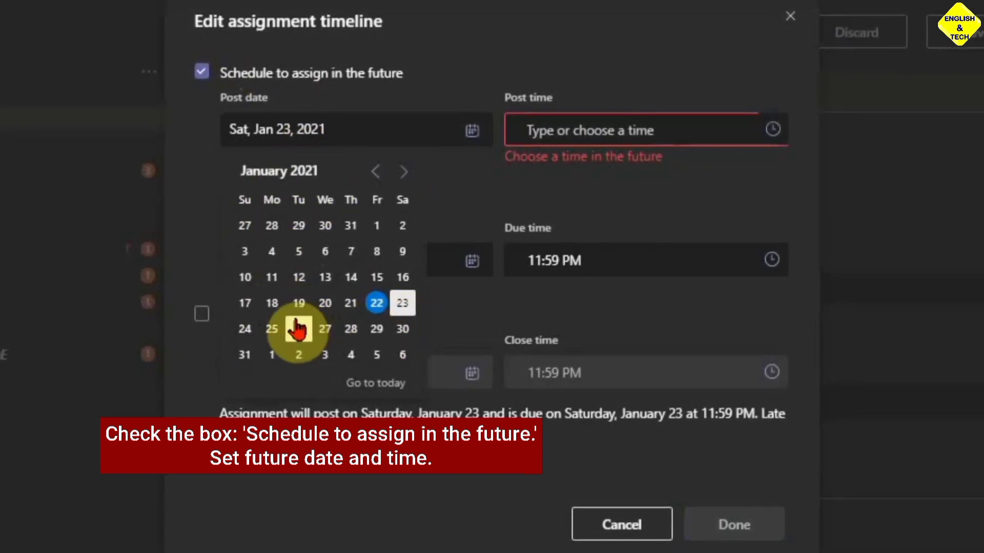
left_click(272, 330)
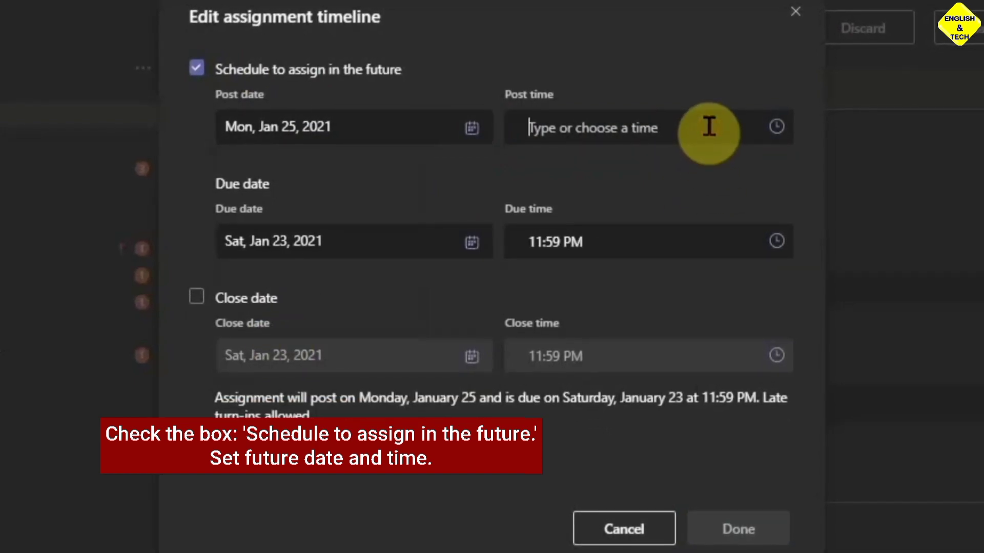
Step: Set the post time to 9:00 AM and the due date to Tue, Jan 26, 2021
left_click(710, 127)
type("9")
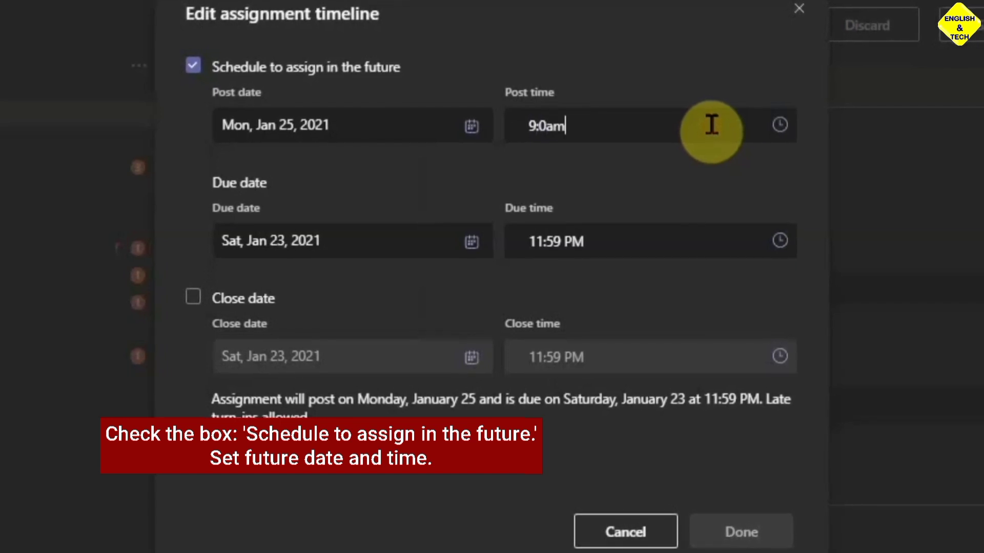
type(":0am")
key("Return")
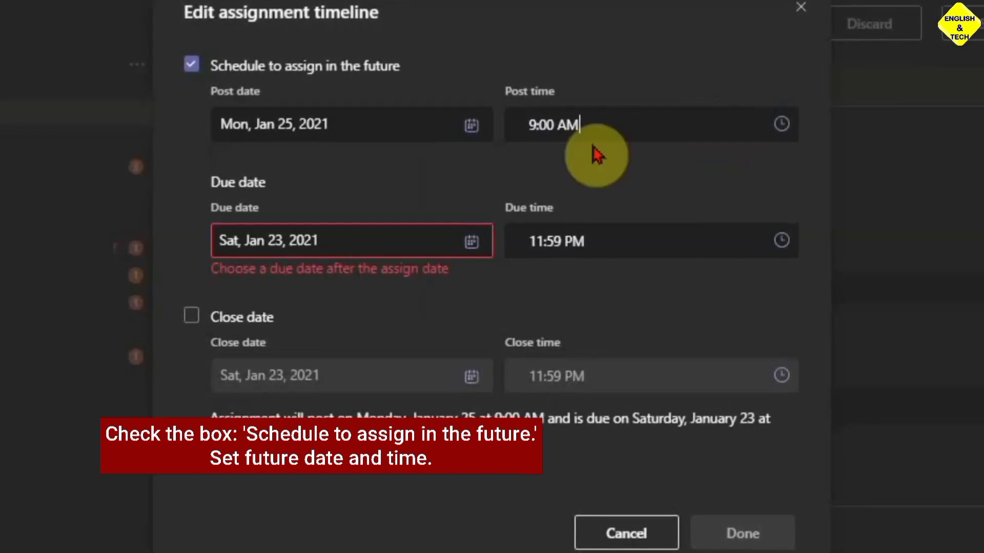
left_click(784, 128)
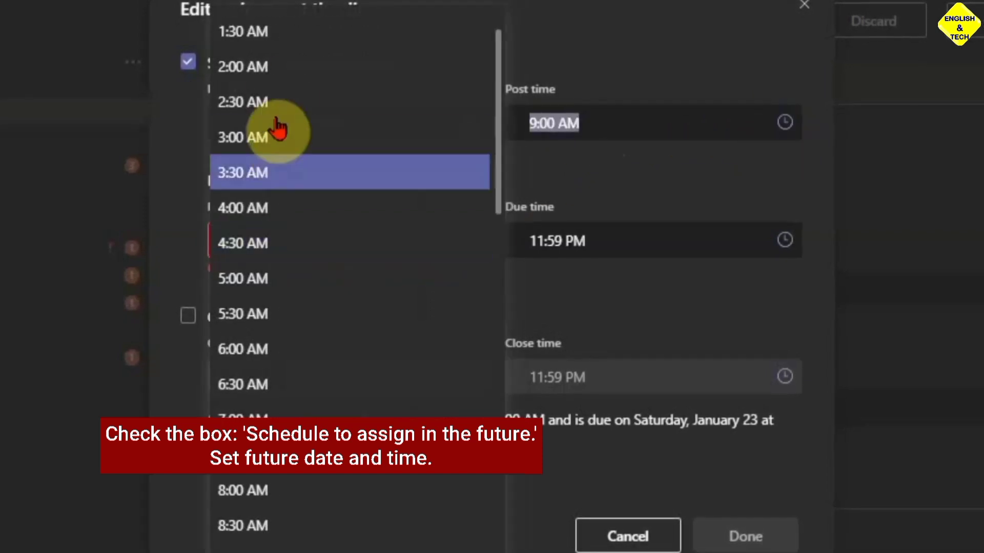
left_click(657, 53)
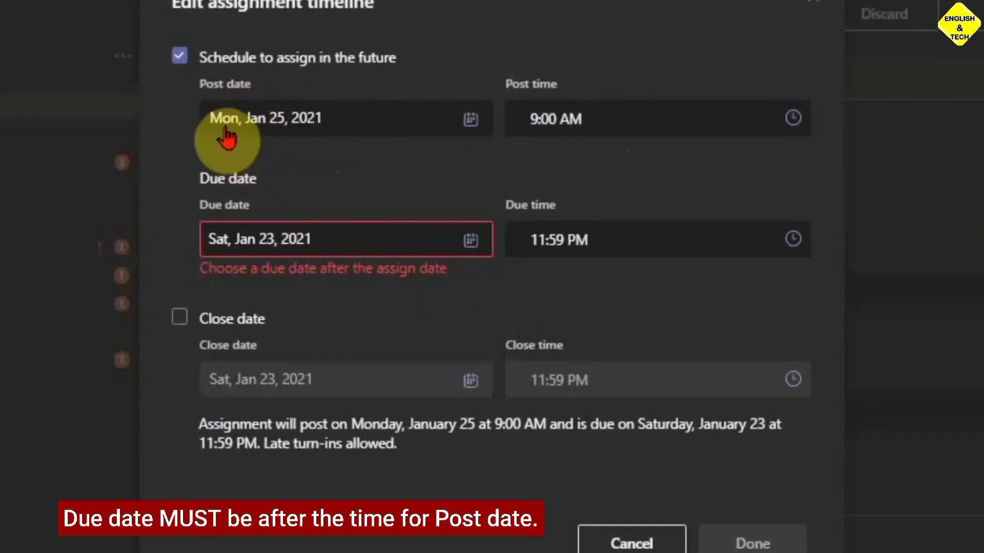
left_click(469, 240)
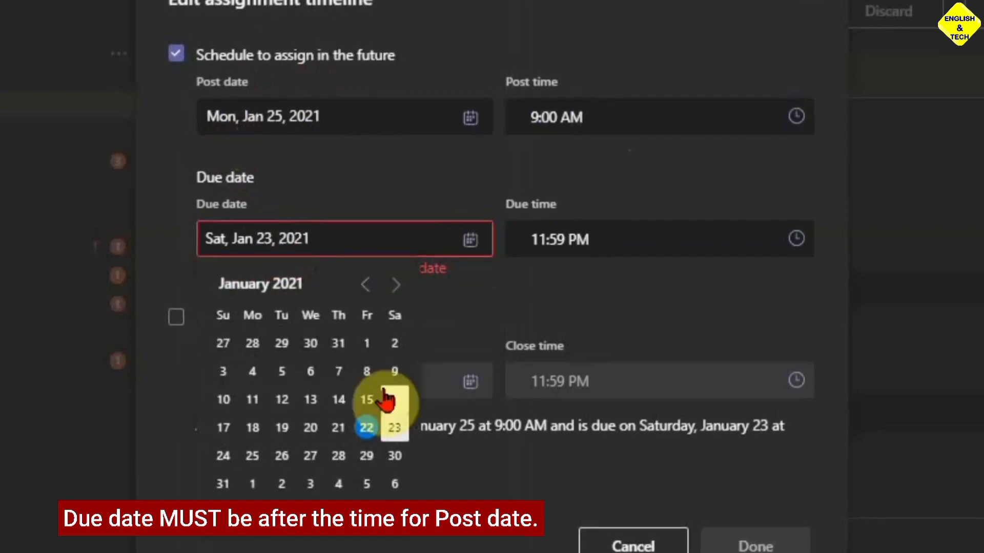
left_click(282, 458)
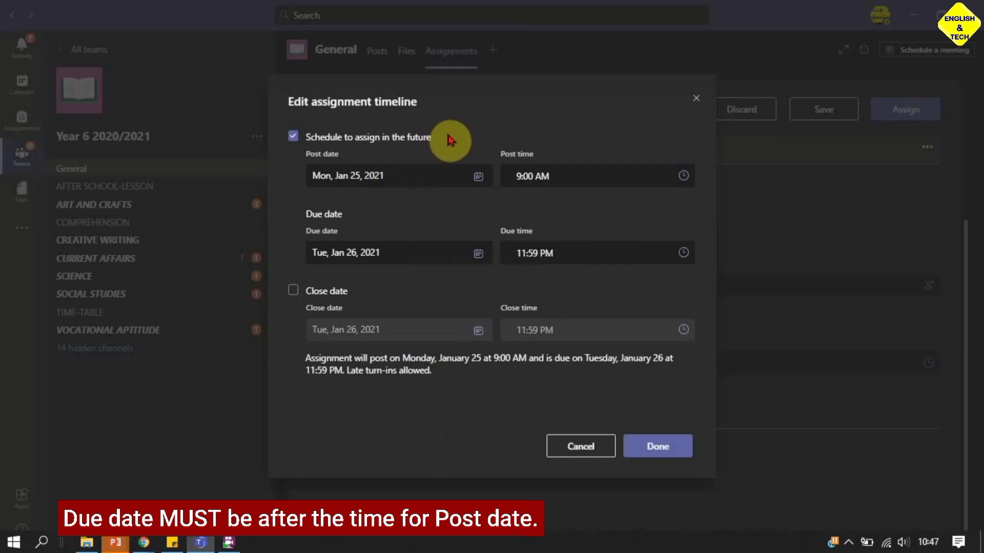
Step: Post the assignment immediately with no close date, due Tue, Jan 26, 2021 at 11:59 PM
left_click(294, 138)
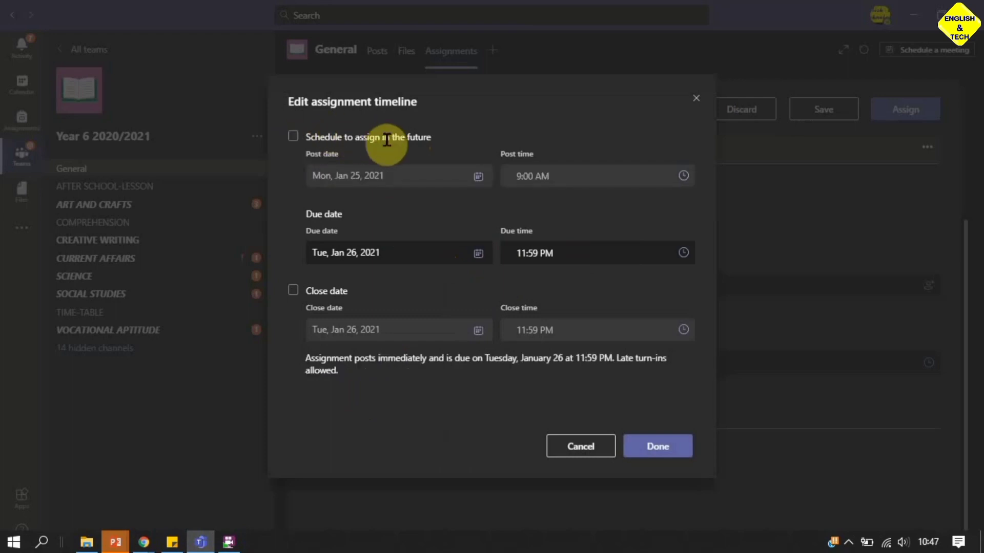
left_click(293, 291)
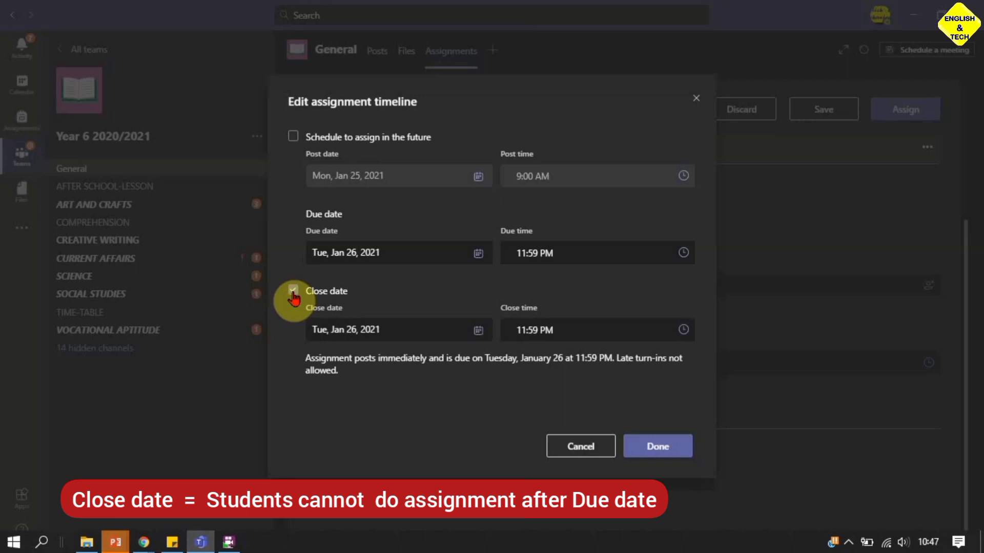
left_click(292, 291)
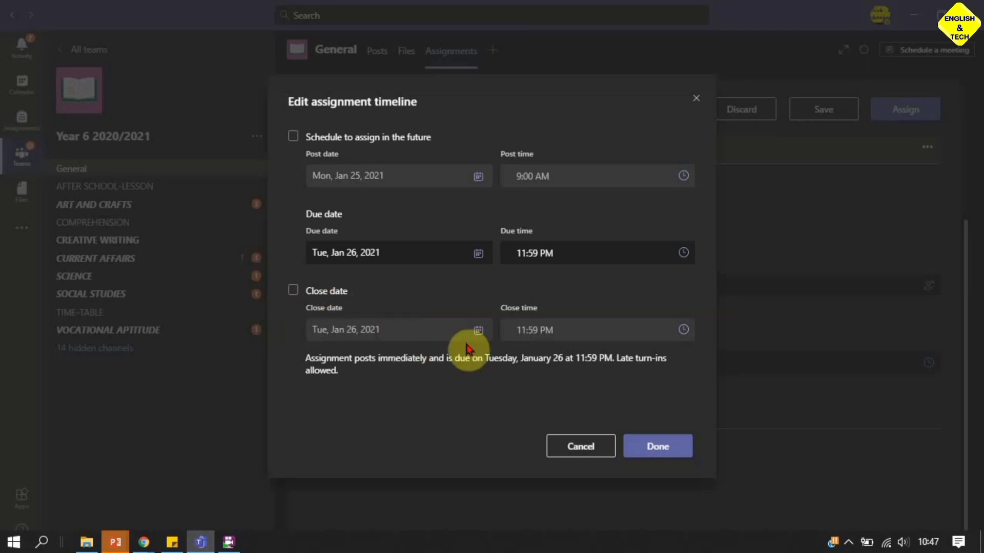
left_click(673, 453)
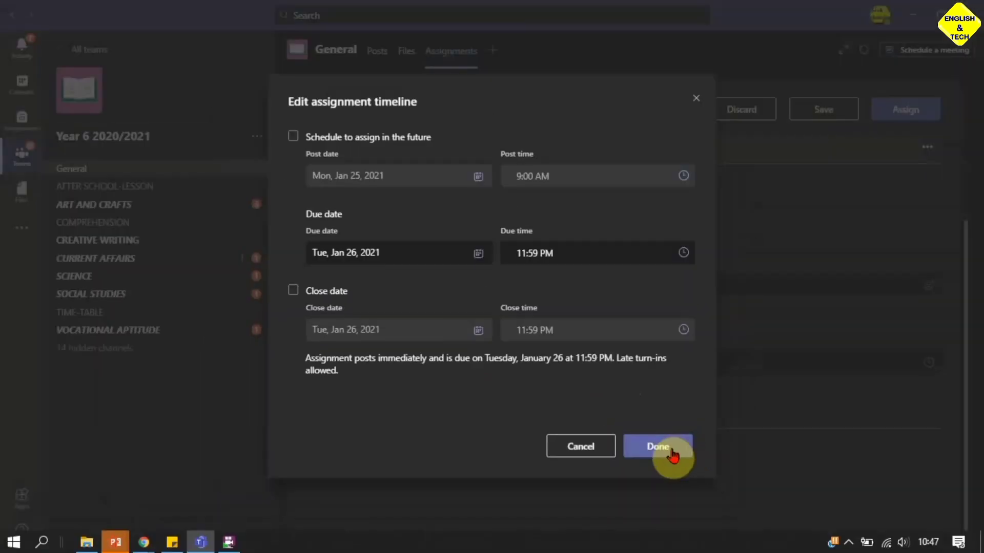
left_click(672, 453)
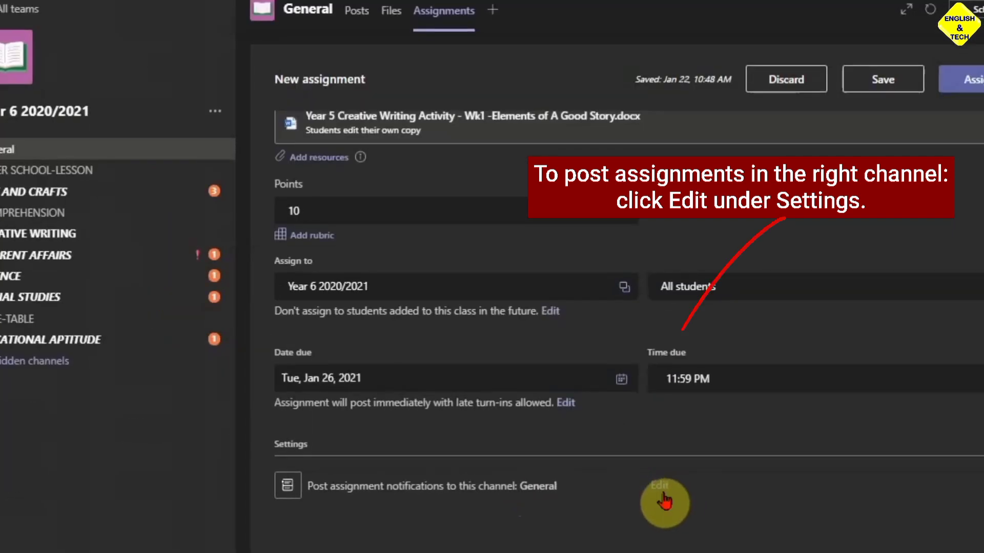
Step: Change the assignment's notification channel from General to SPELLING
left_click(663, 492)
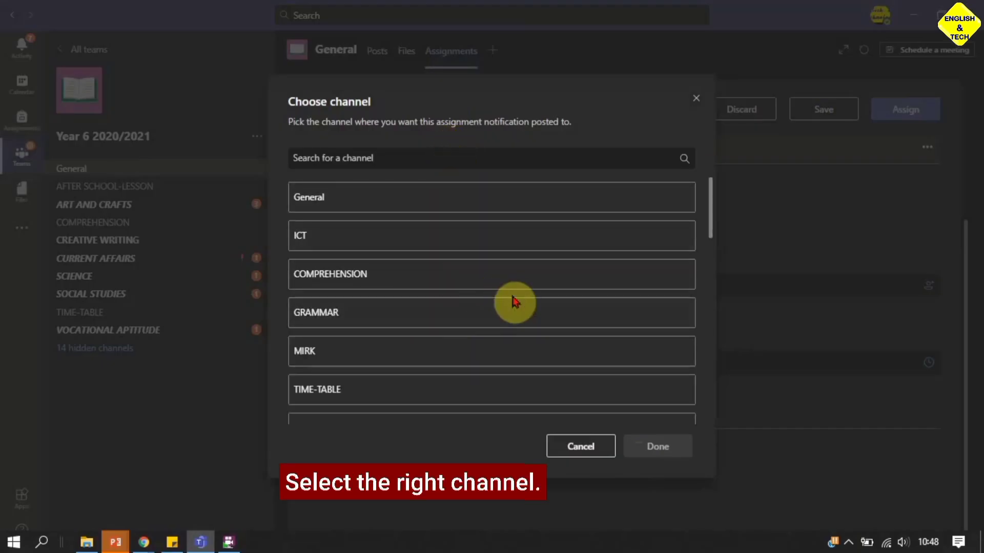
scroll(514, 301, "down", 6)
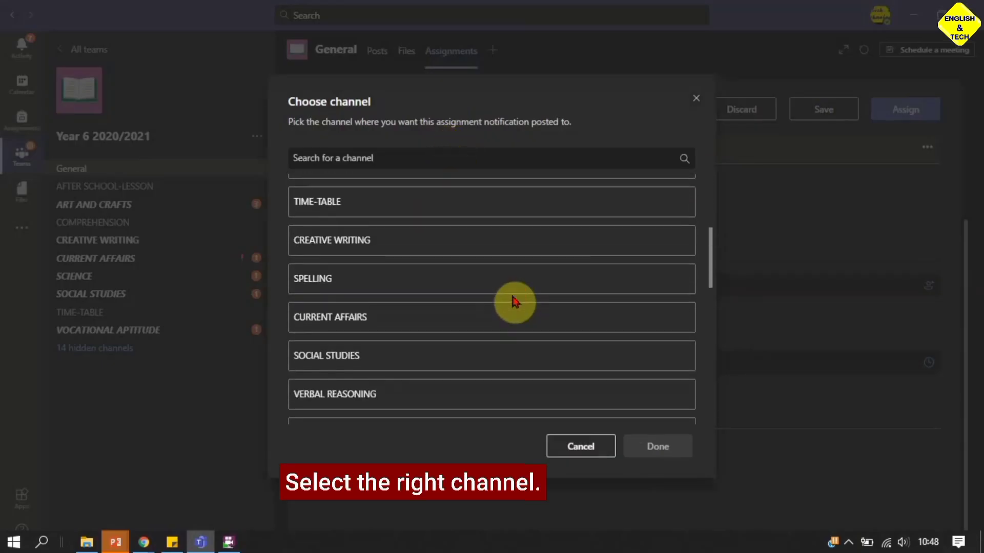
scroll(514, 302, "down", 5)
scroll(515, 301, "up", 8)
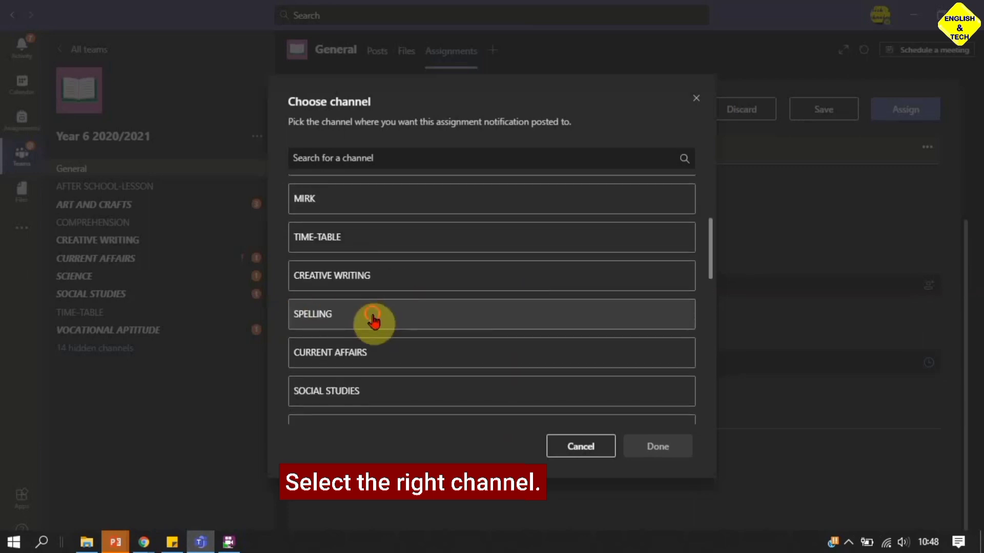
left_click(373, 320)
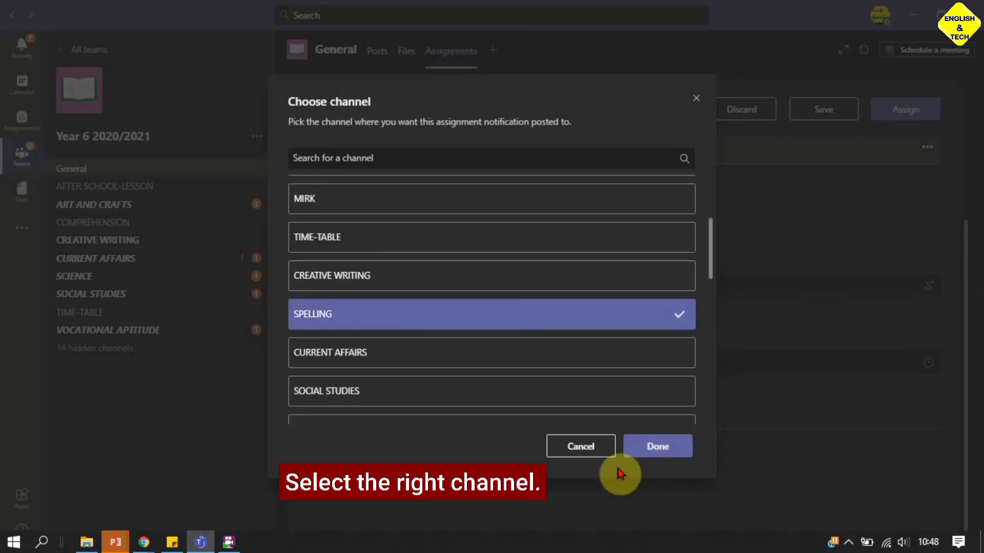
left_click(670, 451)
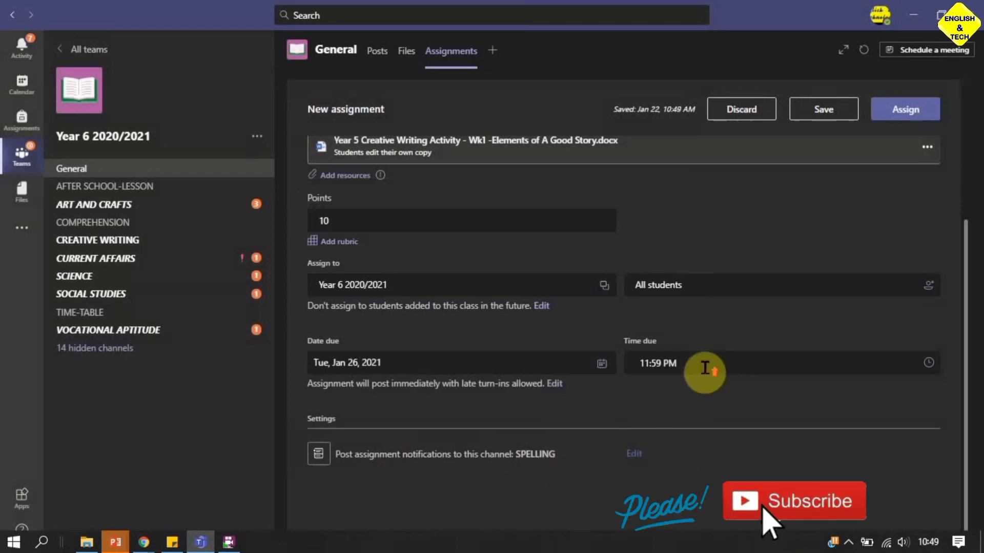
Step: Swap the mistakenly added Spelling category for the English Extra category
scroll(704, 368, "up", 4)
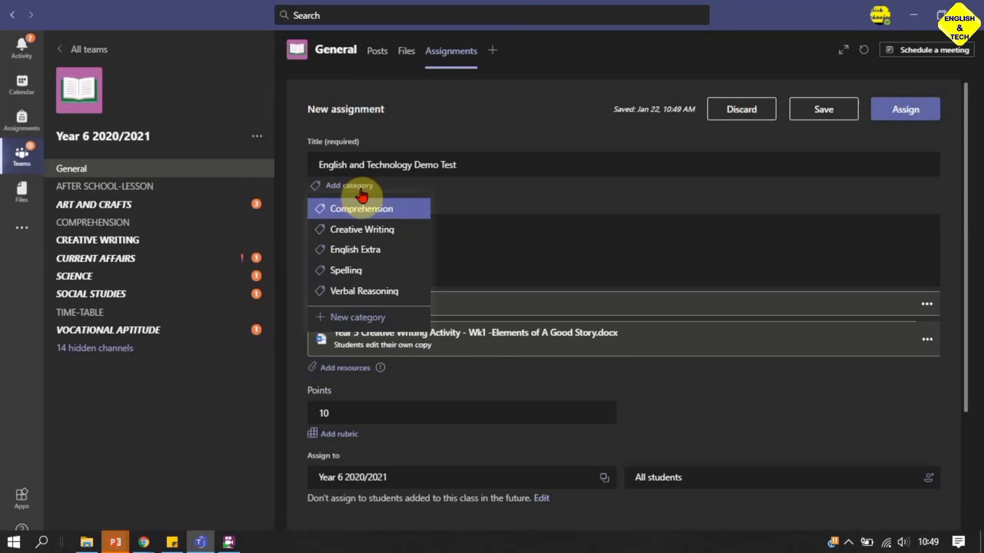
left_click(346, 272)
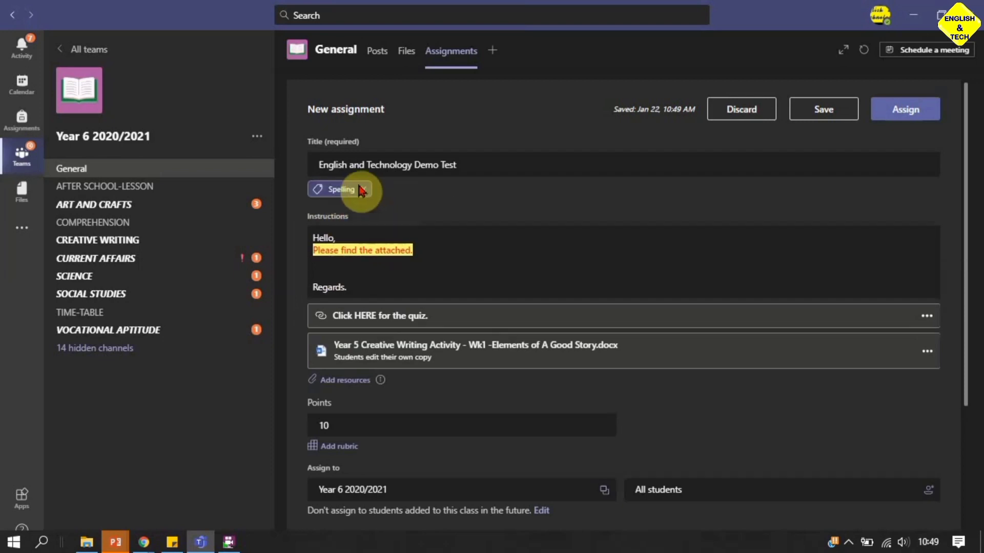
left_click(364, 189)
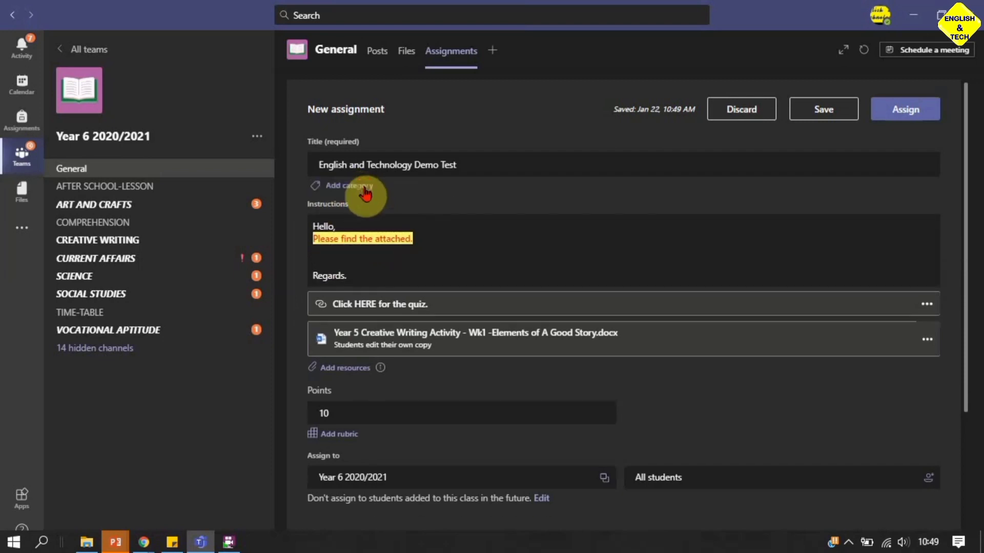
left_click(364, 190)
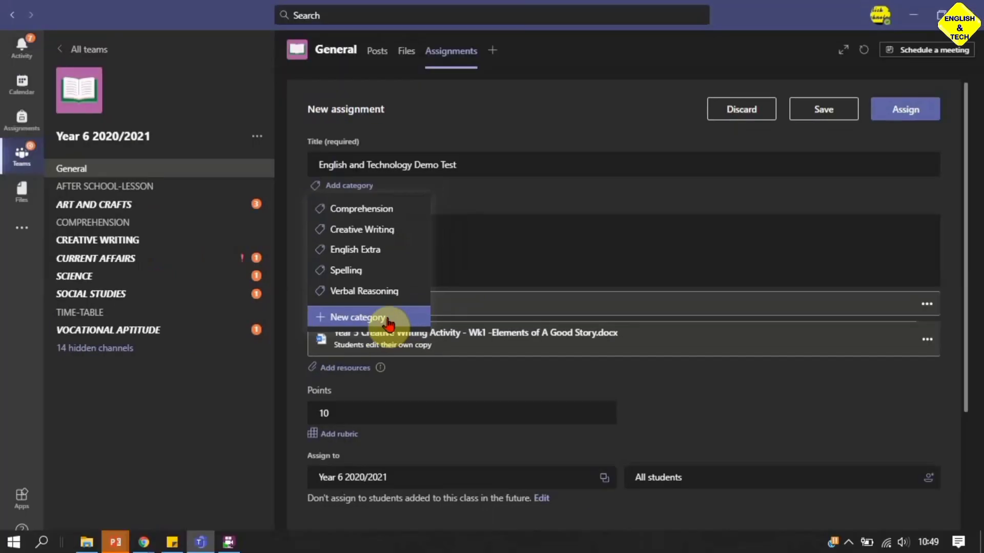
left_click(376, 257)
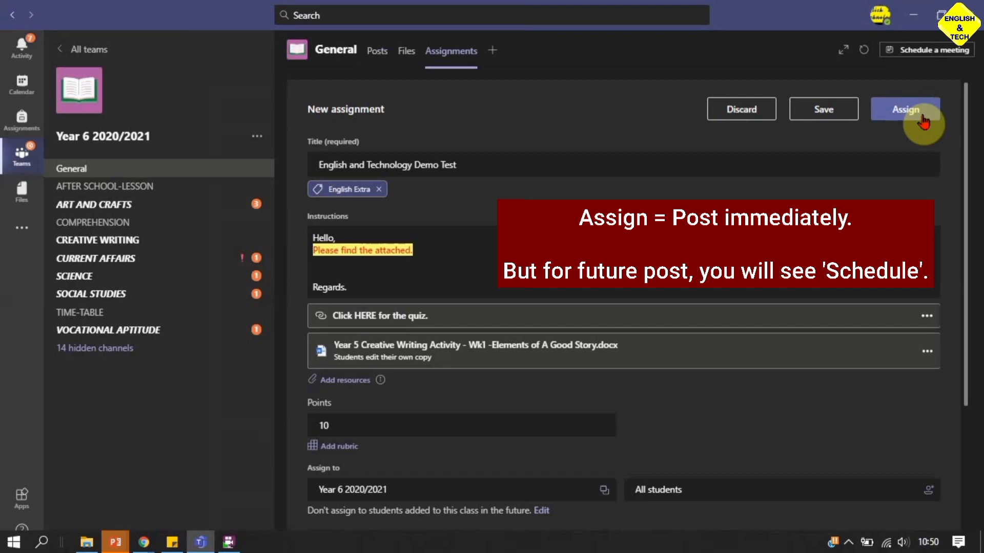
Step: Assign 'English and Technology Demo A' and open the hidden SPELLING channel showing its card
left_click(920, 119)
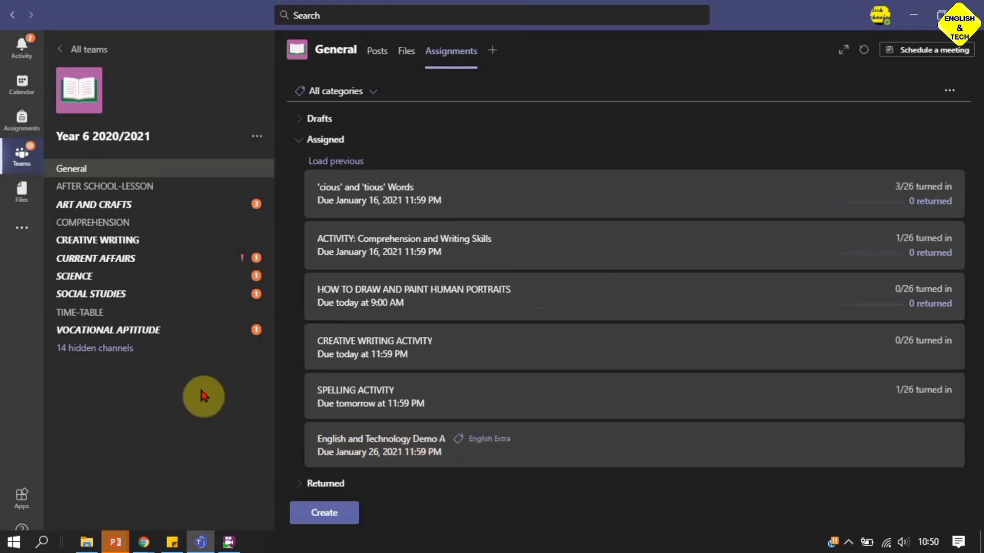
left_click(113, 353)
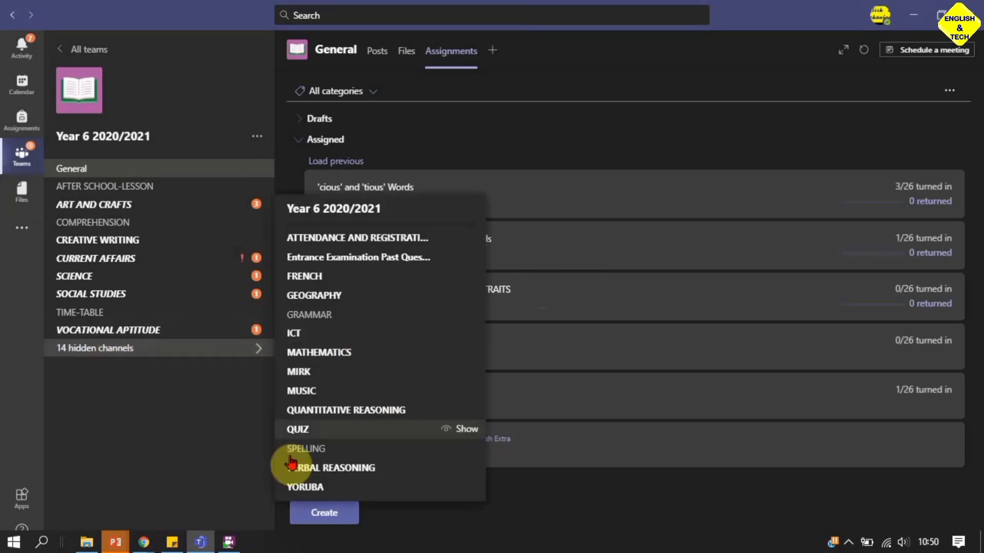
mouse_move(302, 451)
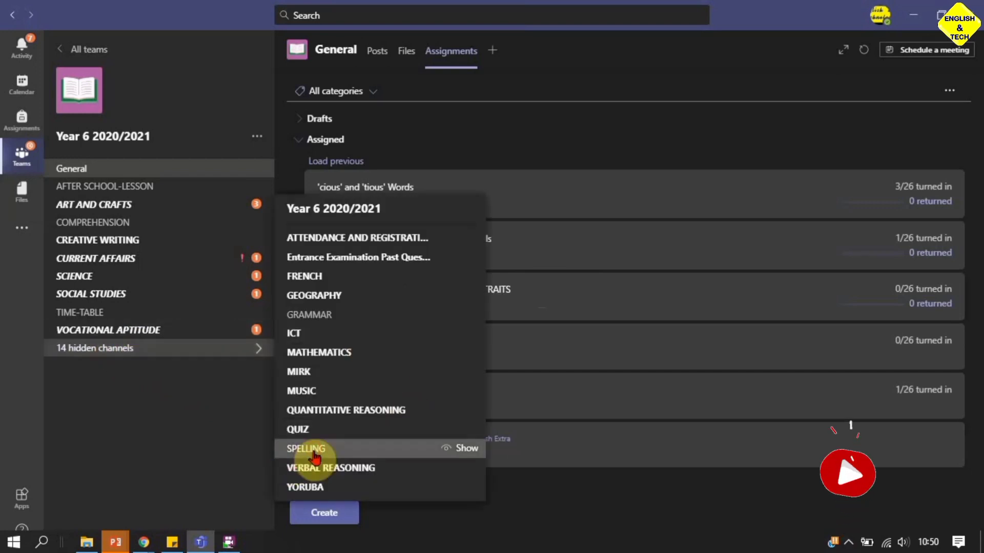
left_click(314, 455)
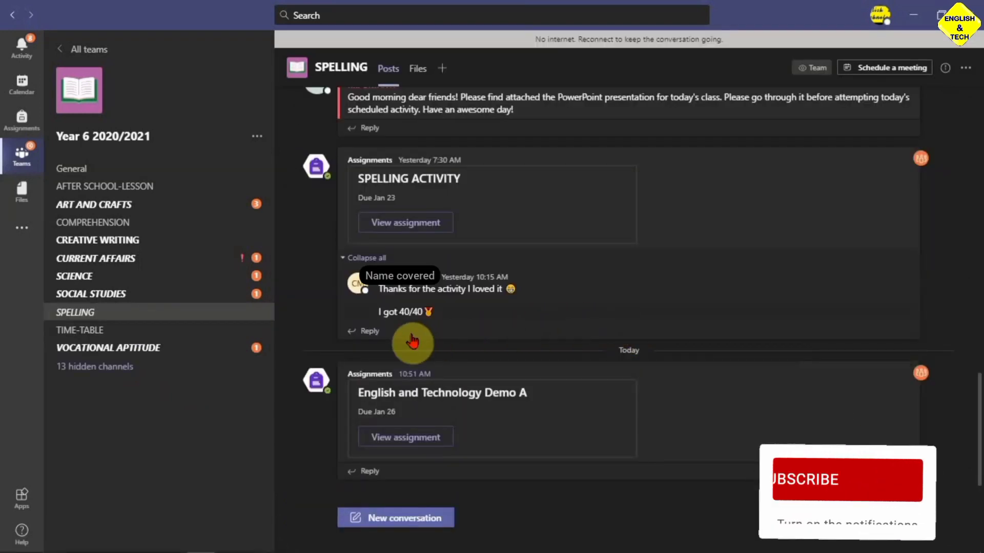